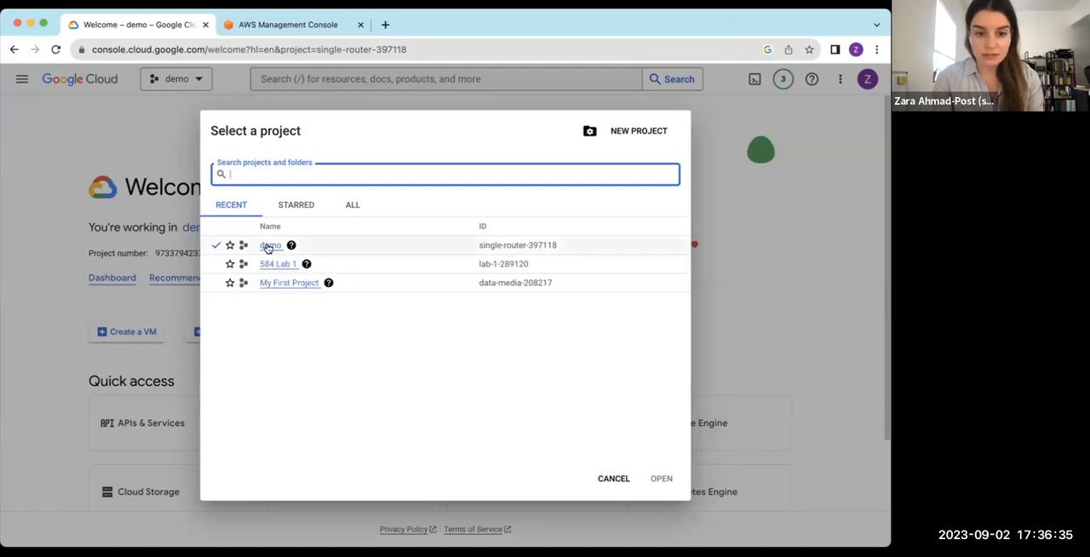
Close the project picker without switching projects, start creating a VM instance, and name it demo_vm
click(614, 479)
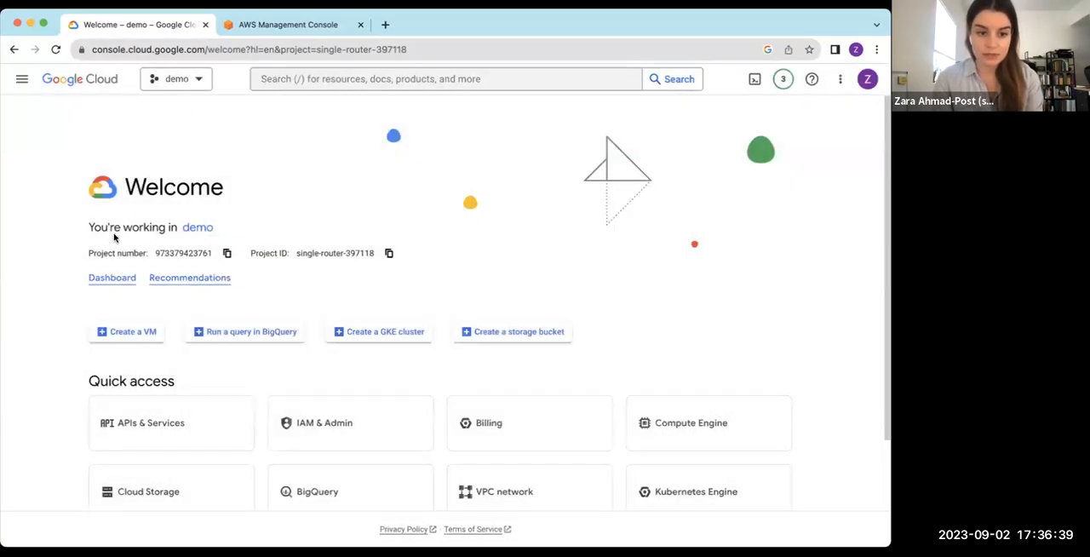
click(124, 332)
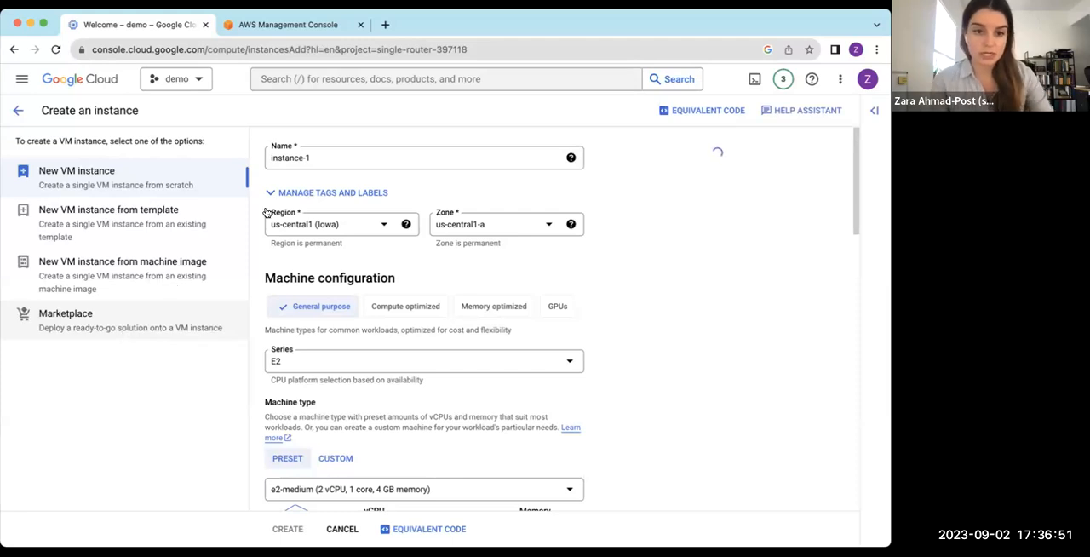
click(313, 156)
key(super+a)
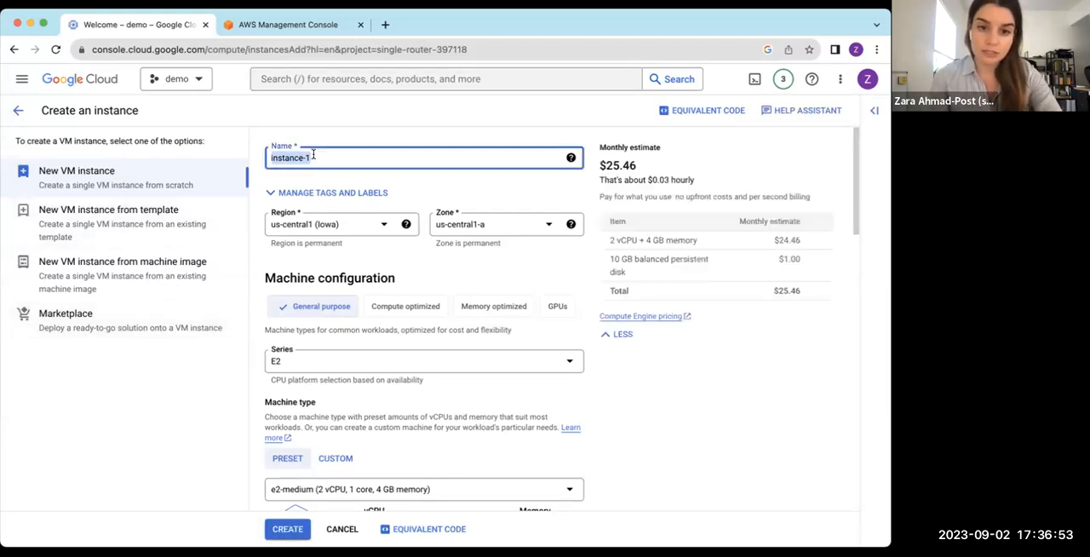
key(BackSpace)
text(demo_vm)
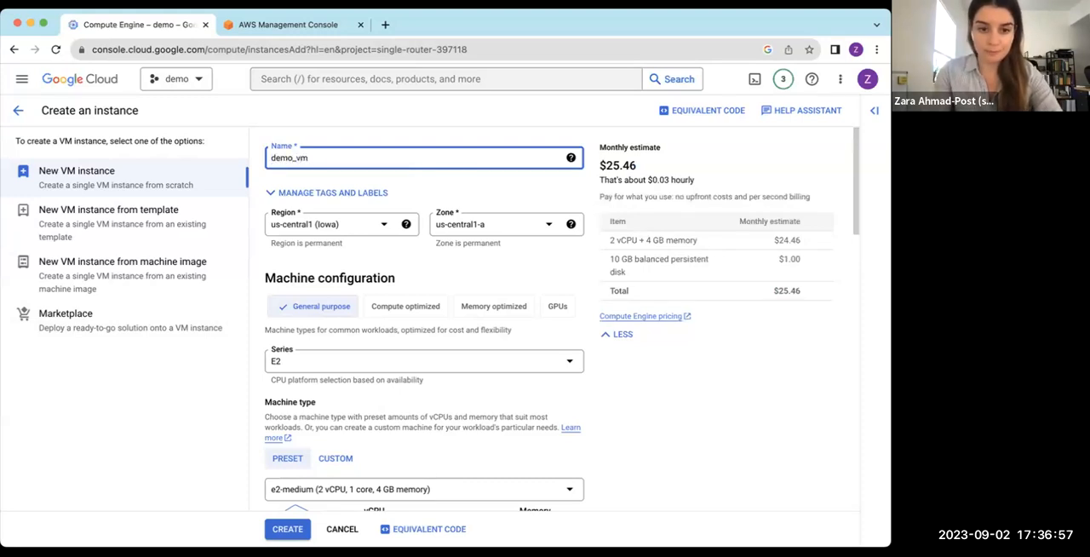
Correct the instance name to demovm
click(382, 226)
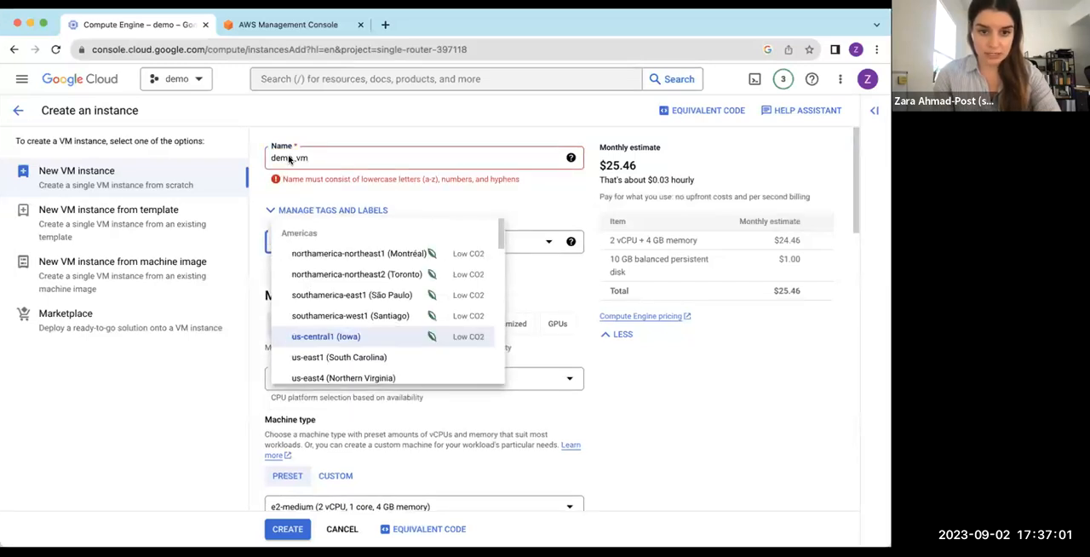
click(316, 155)
click(316, 156)
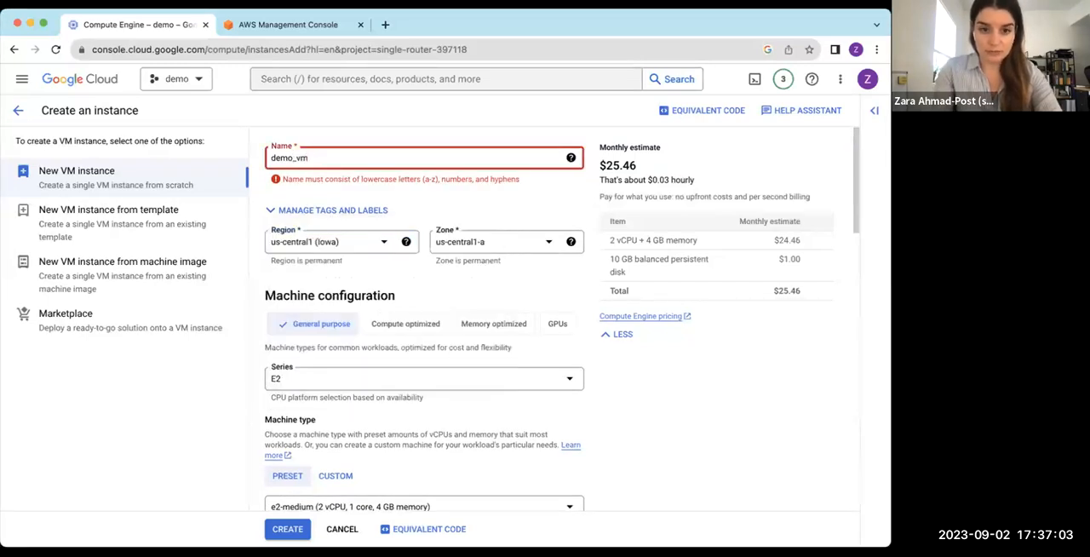
key(BackSpace)
key(BackSpace)
key(BackSpace)
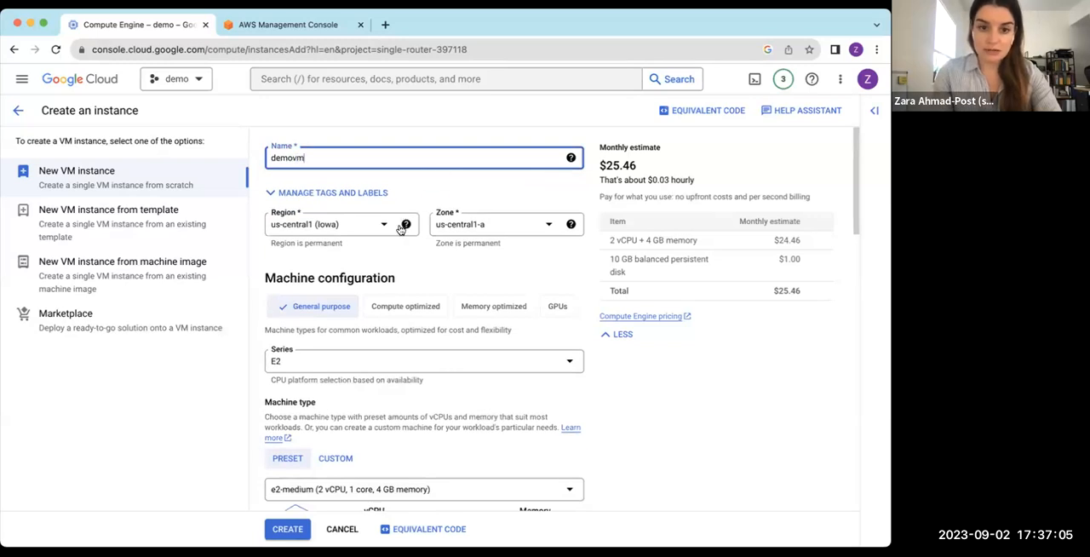
Review the available regions and zones, keeping us-central1 (Iowa) and us-central1-a
click(378, 227)
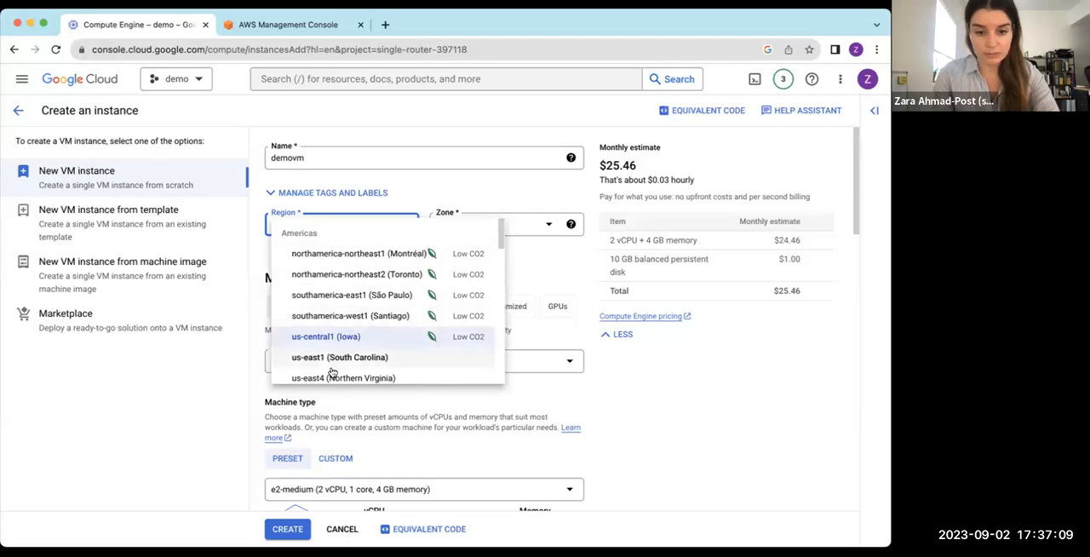
click(428, 224)
click(434, 223)
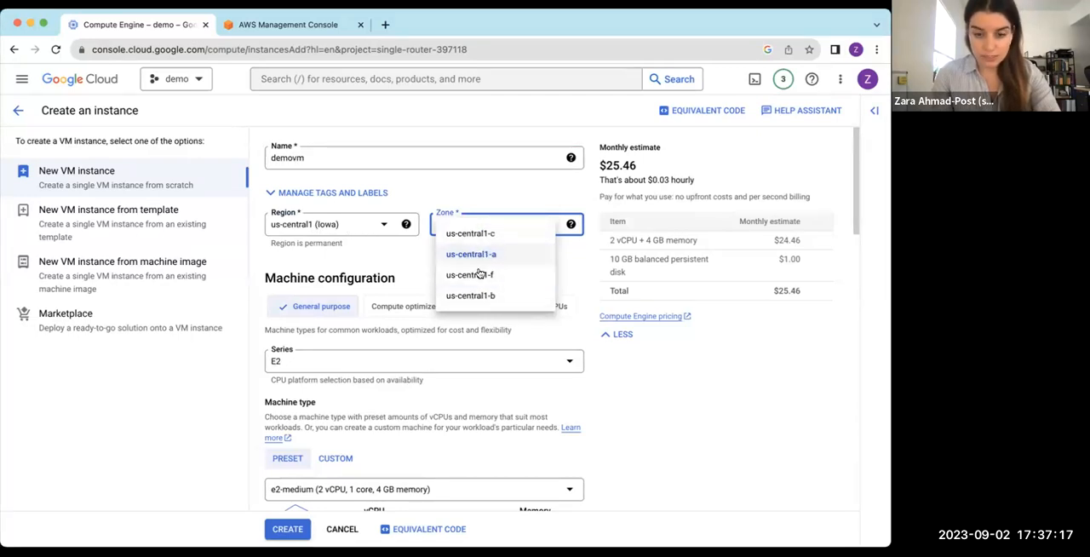
click(491, 195)
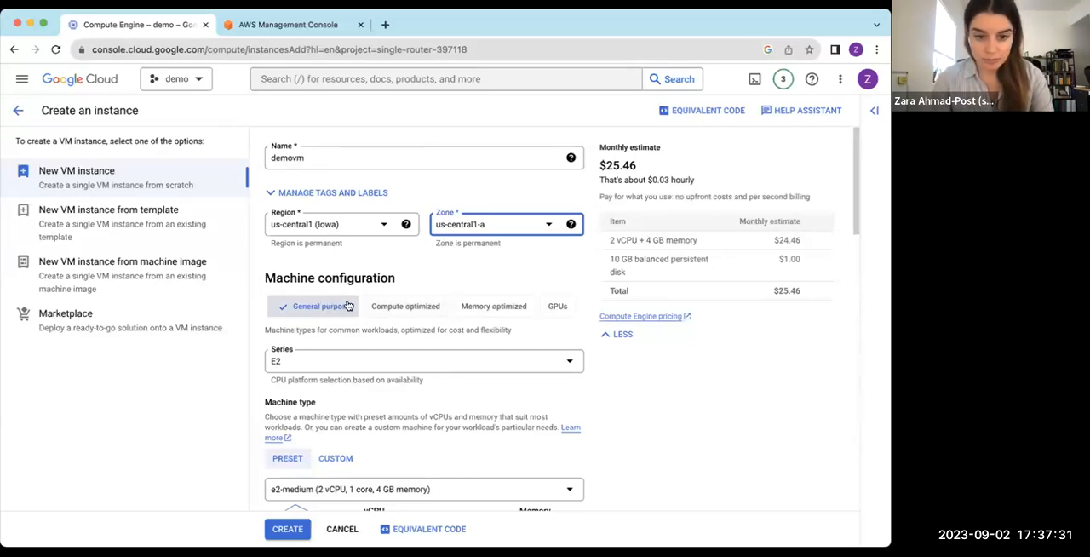
Select the E2 machine series and review its preset machine types, keeping e2-medium
click(438, 358)
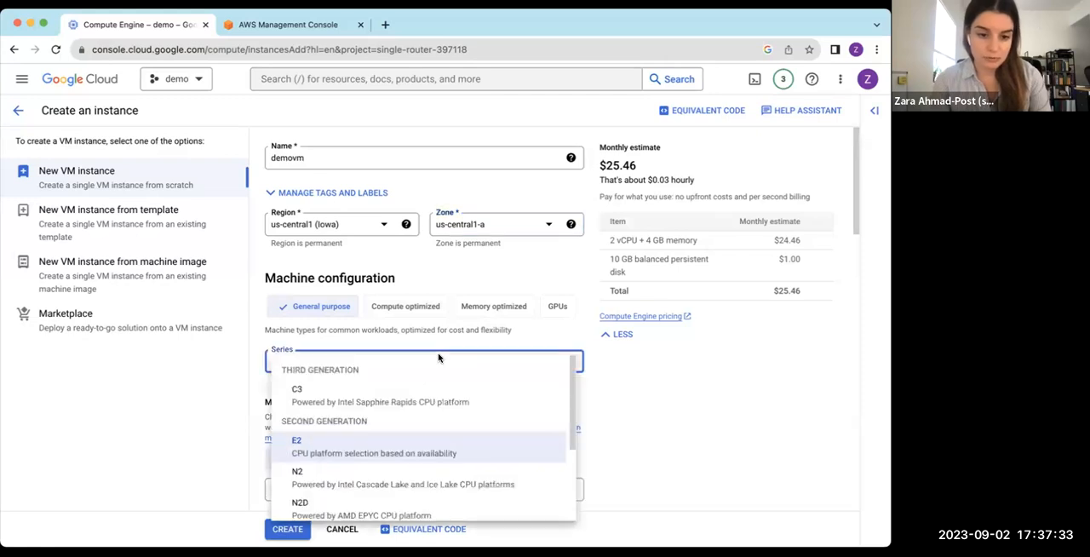
click(348, 449)
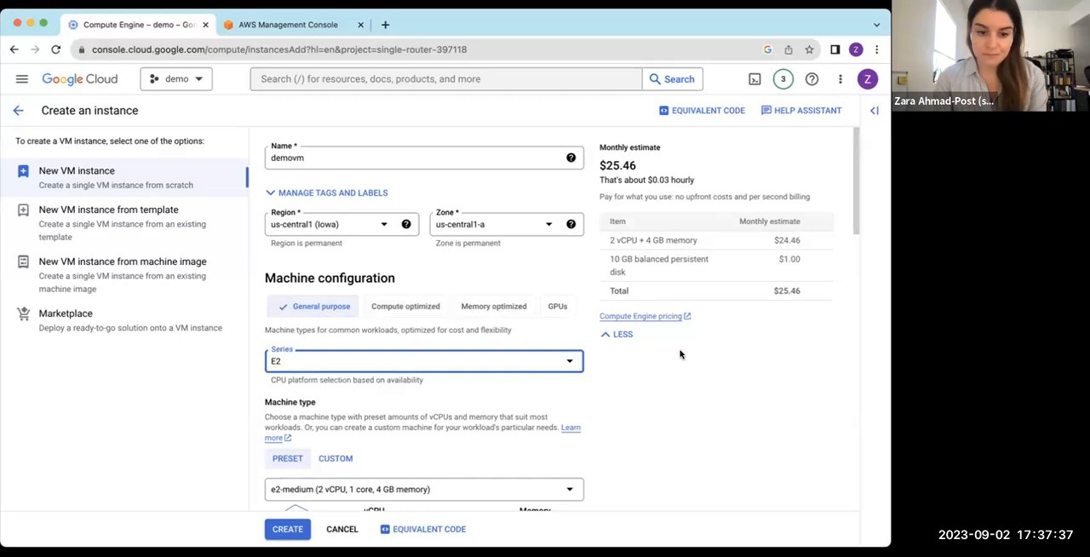
scroll(679, 354, down, 4)
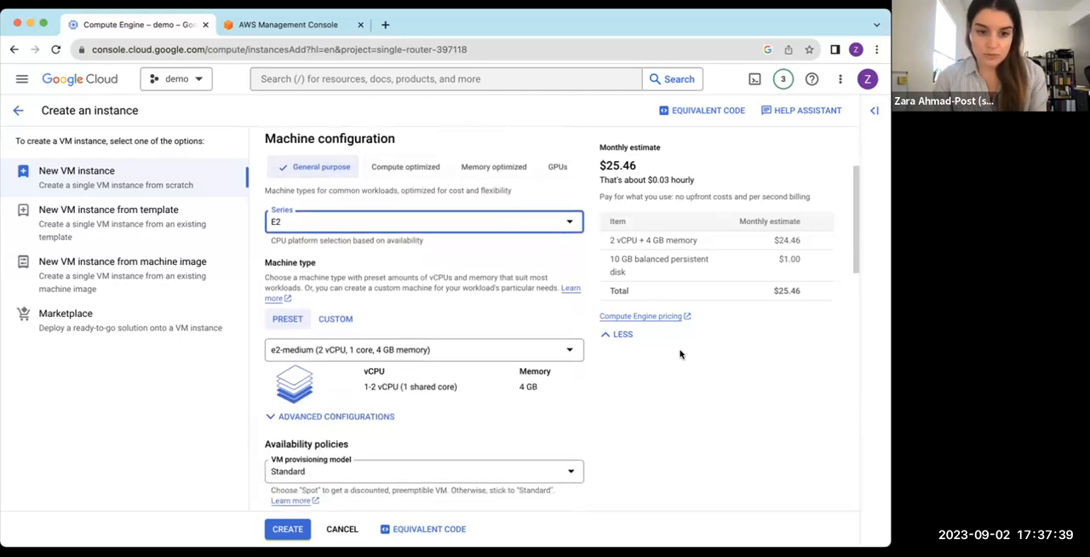
scroll(680, 353, down, 2)
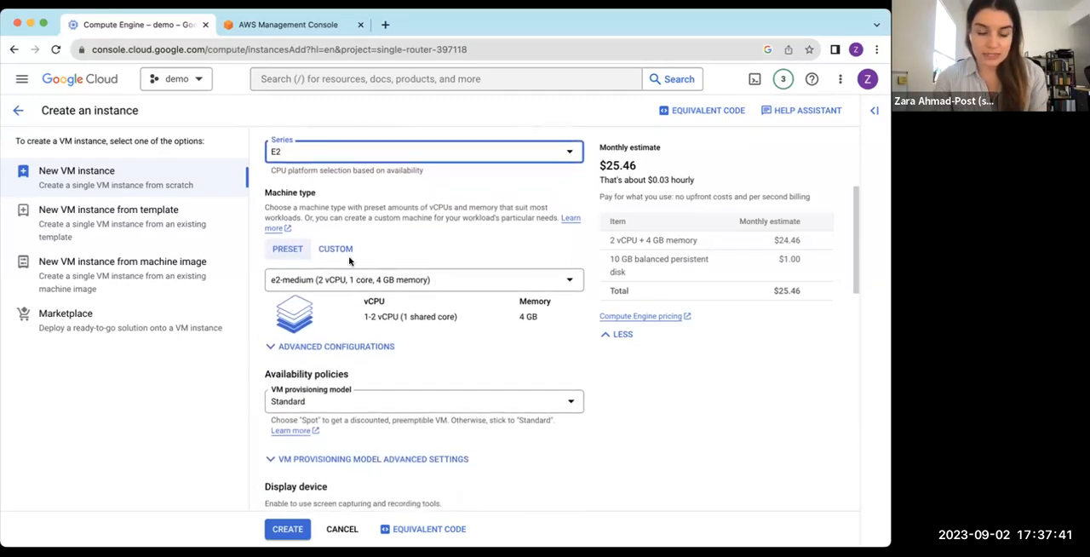
click(567, 280)
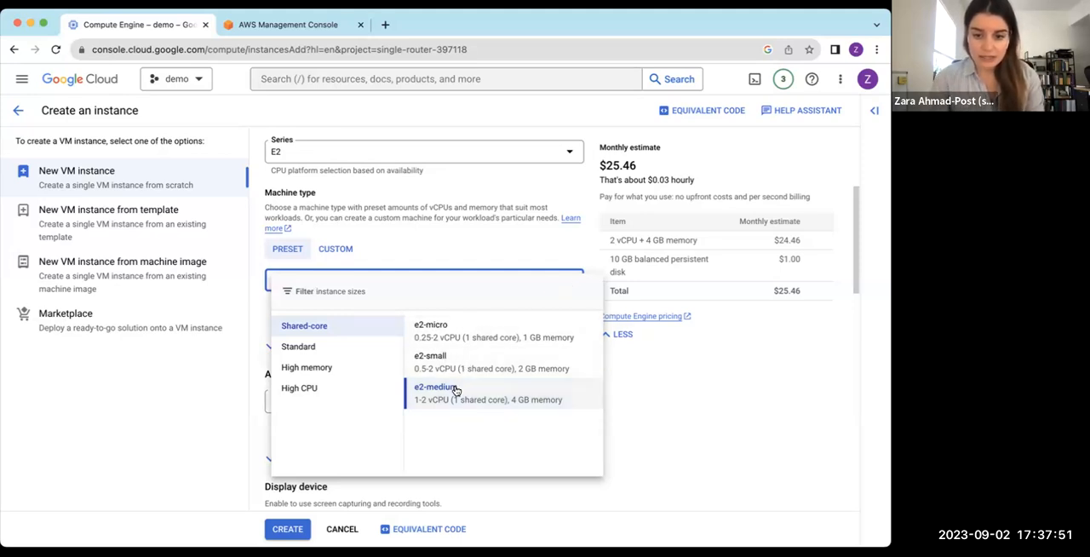
click(679, 402)
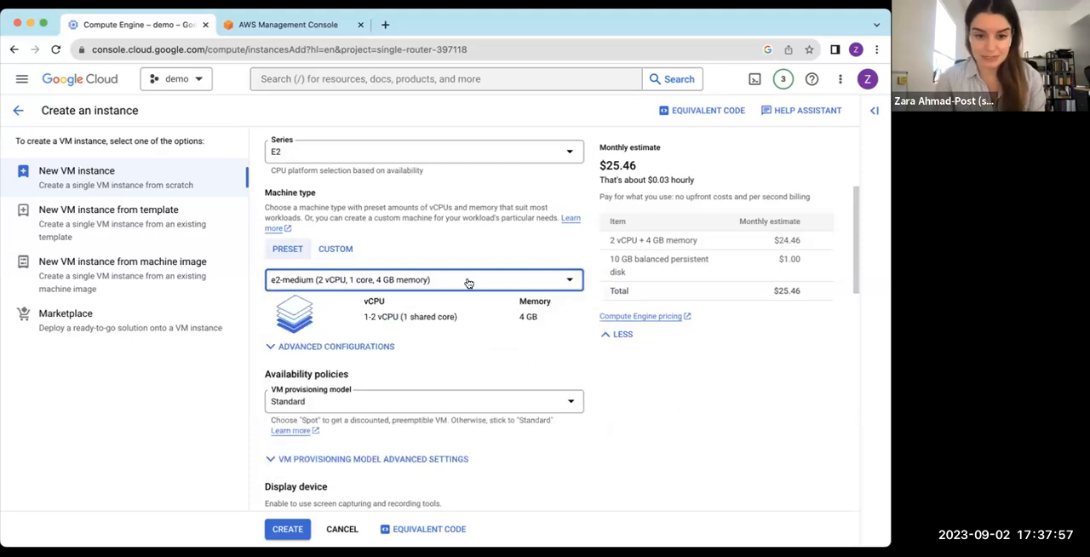
Review the VM provisioning models, keeping Standard, and expand the provisioning model's advanced settings
scroll(403, 348, down, 3)
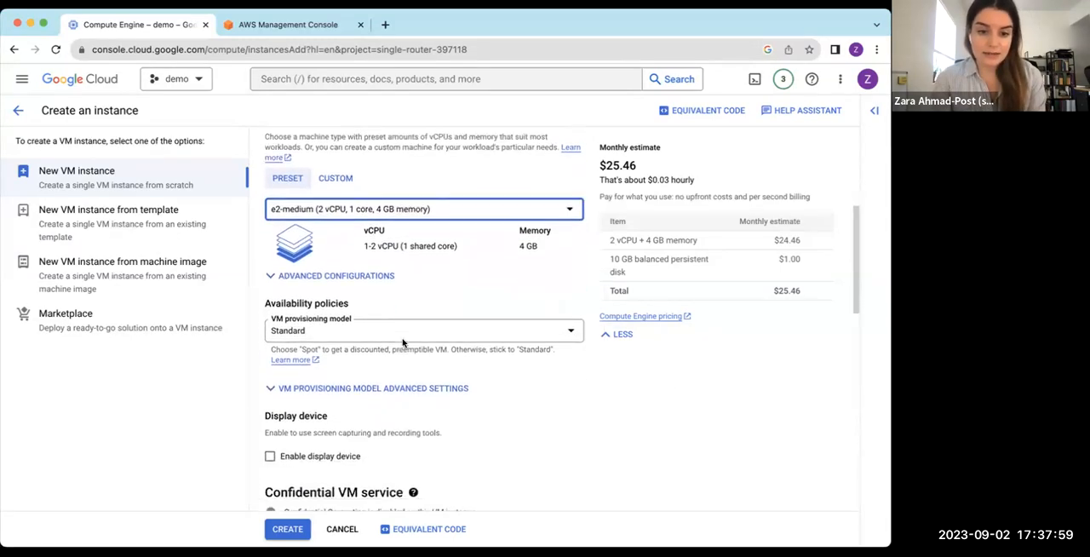
click(487, 270)
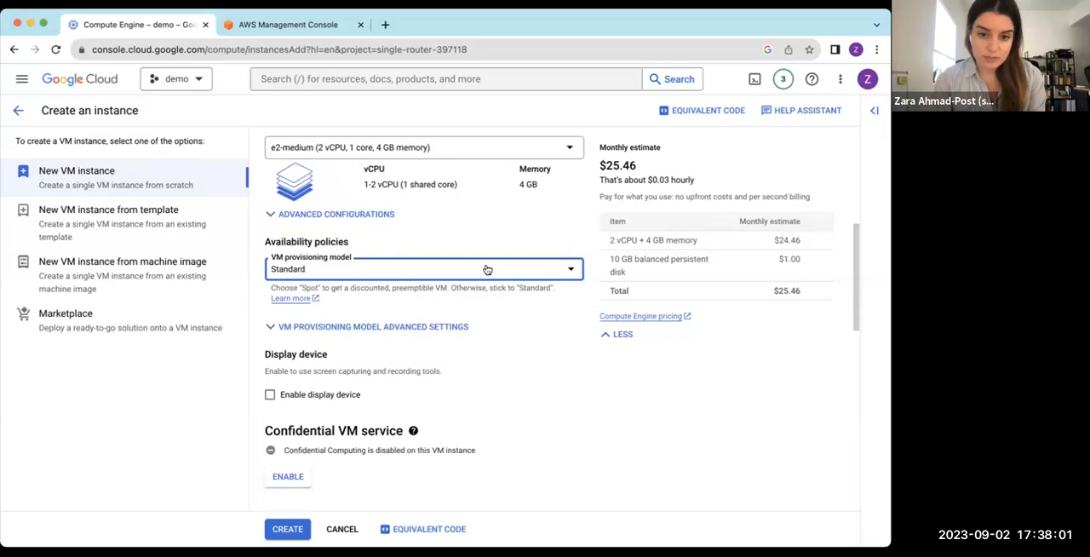
click(487, 270)
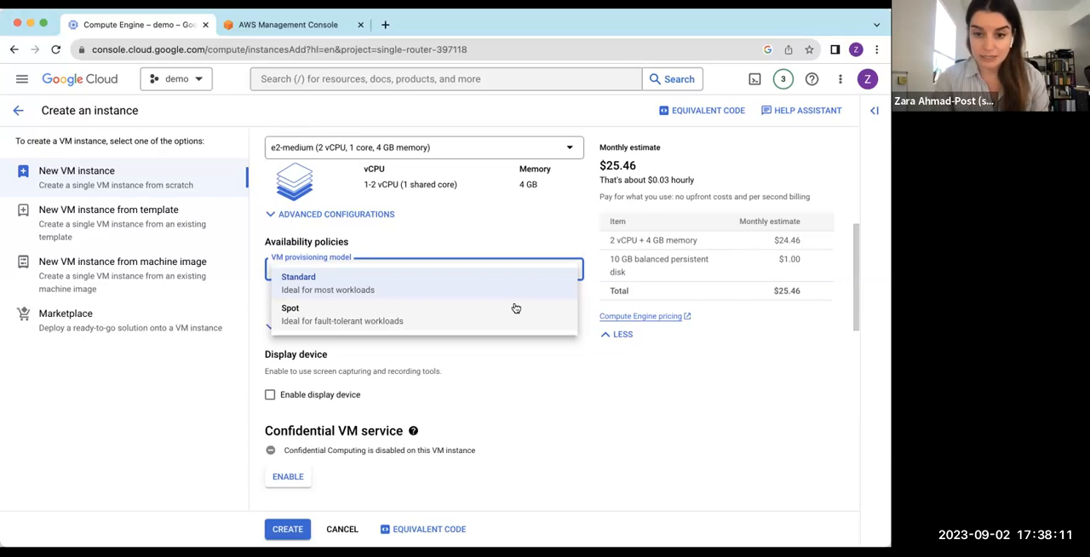
click(613, 399)
scroll(443, 299, down, 2)
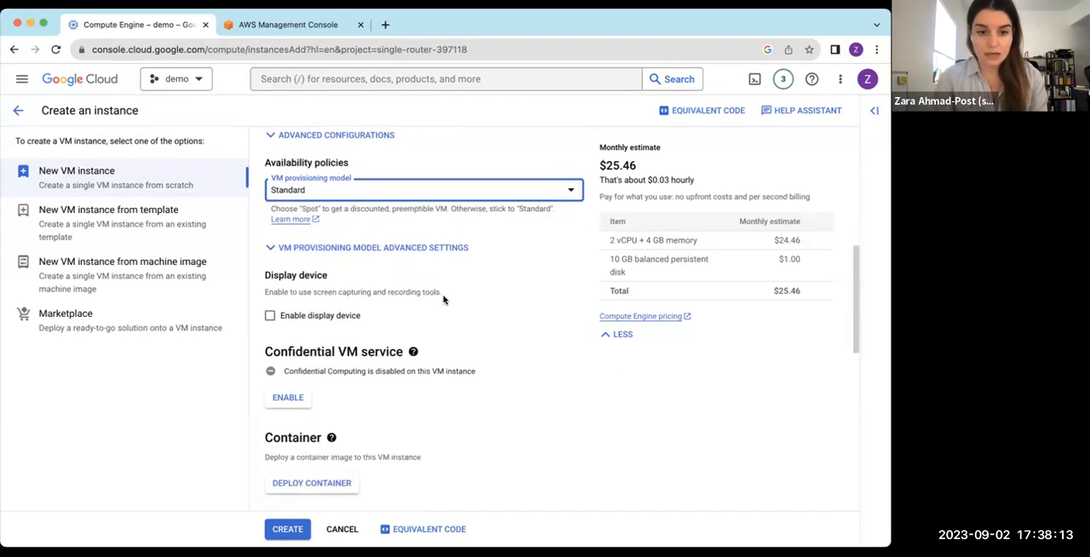
click(348, 242)
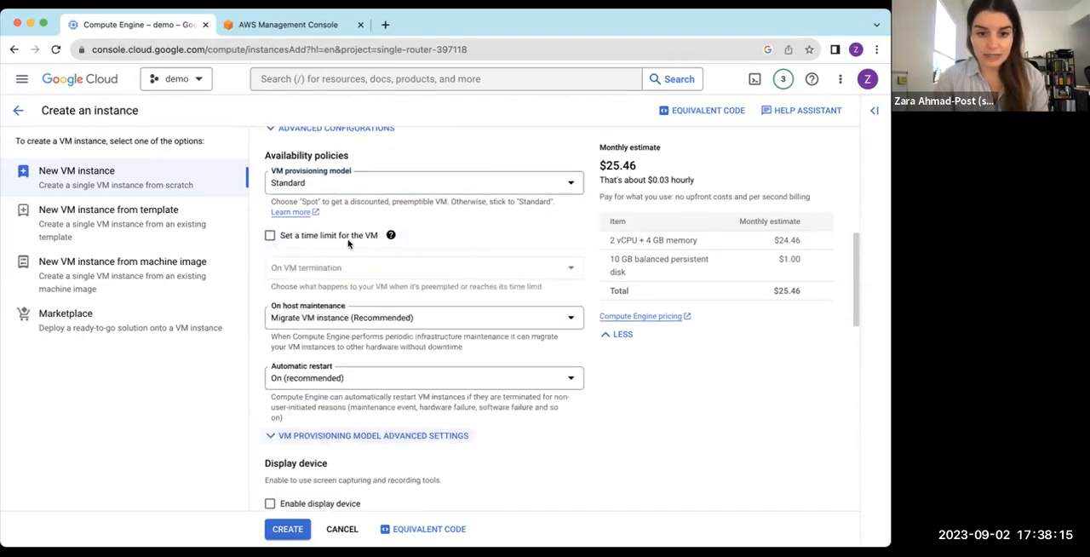
Examine the Confidential VM service, container, boot disk and service account settings, keeping the Compute Engine default service account
scroll(432, 249, down, 2)
scroll(433, 249, down, 3)
scroll(432, 245, down, 4)
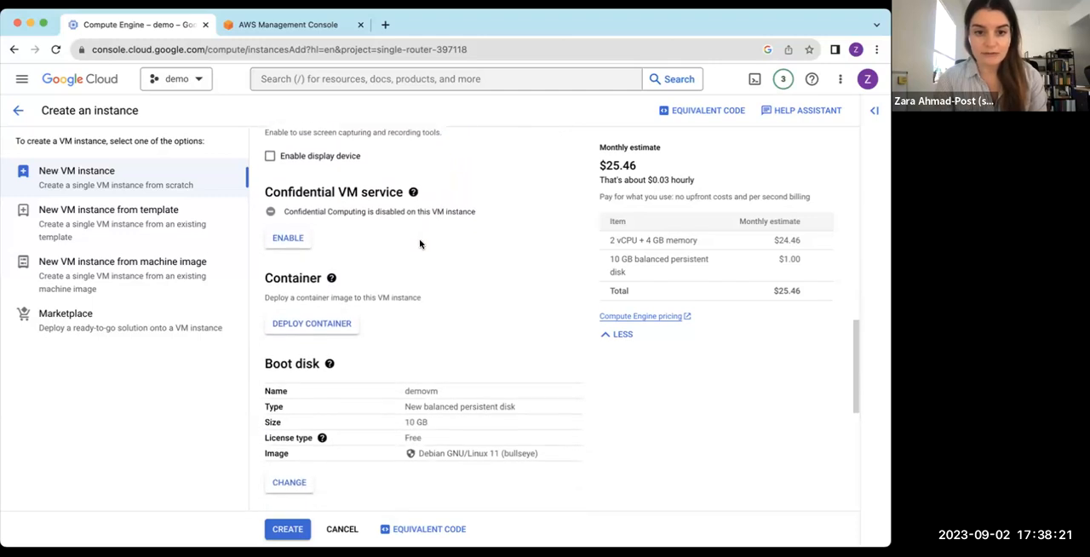
click(412, 195)
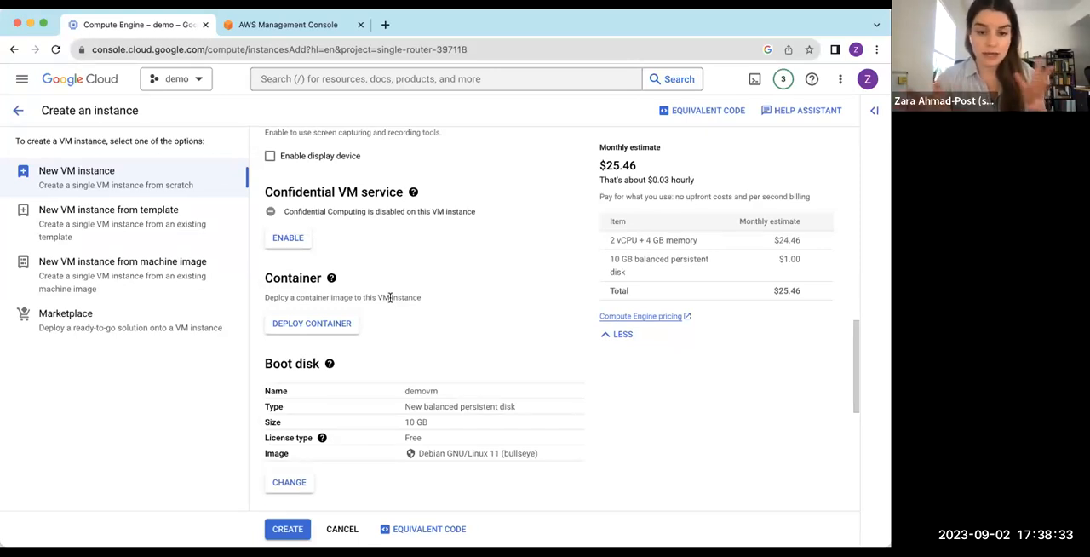
scroll(389, 297, down, 3)
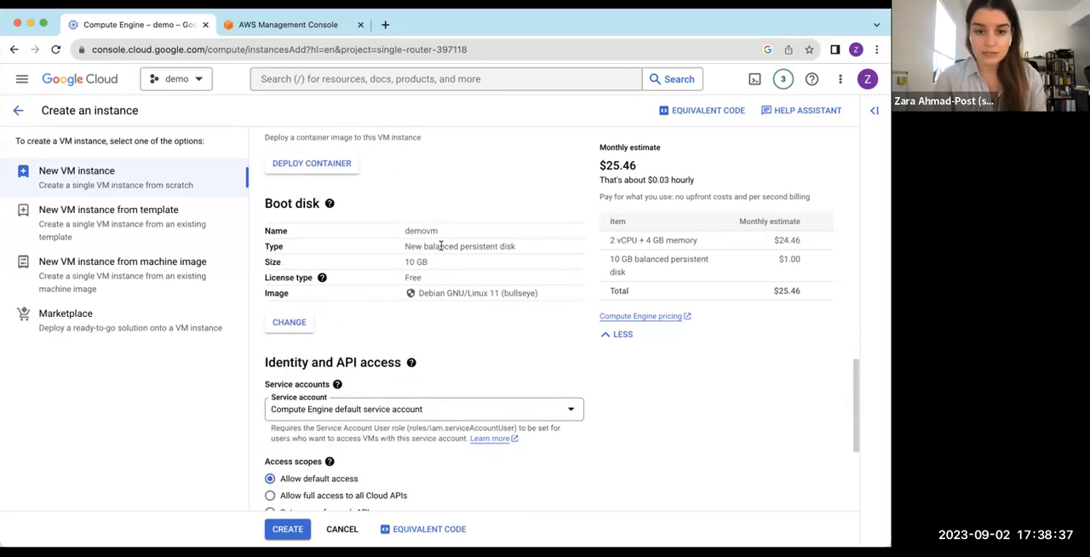
scroll(451, 283, down, 3)
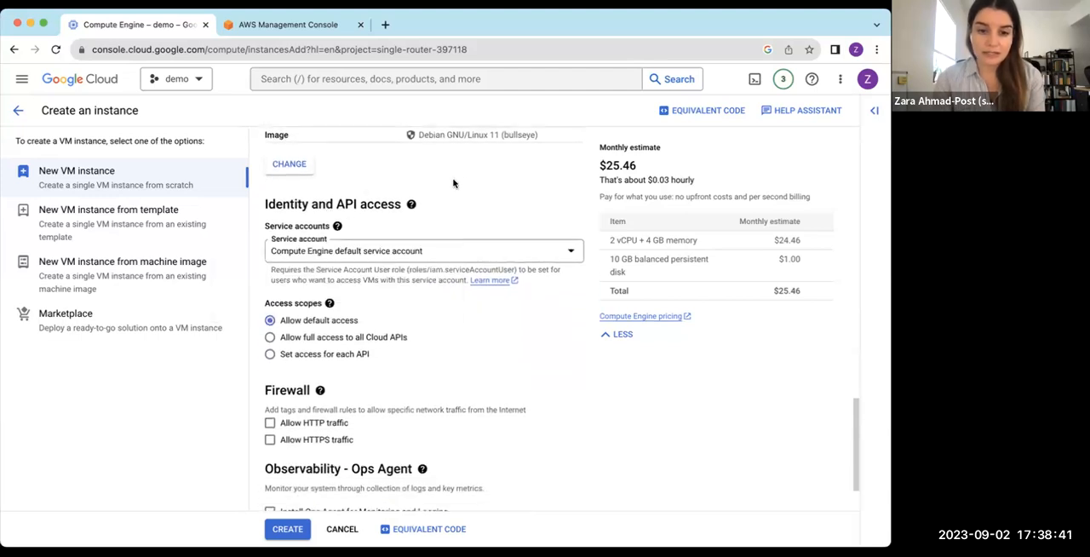
click(439, 251)
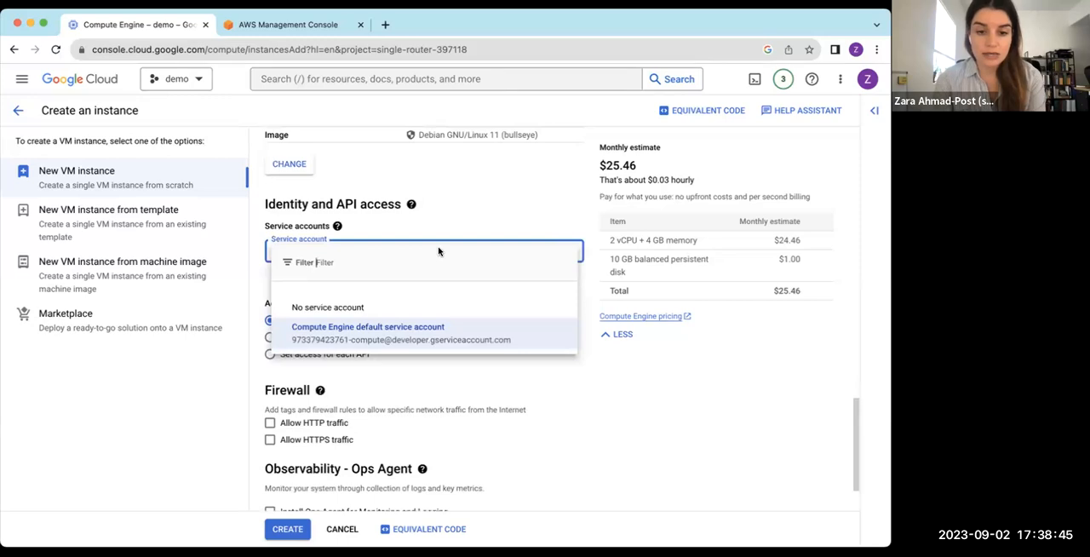
click(466, 187)
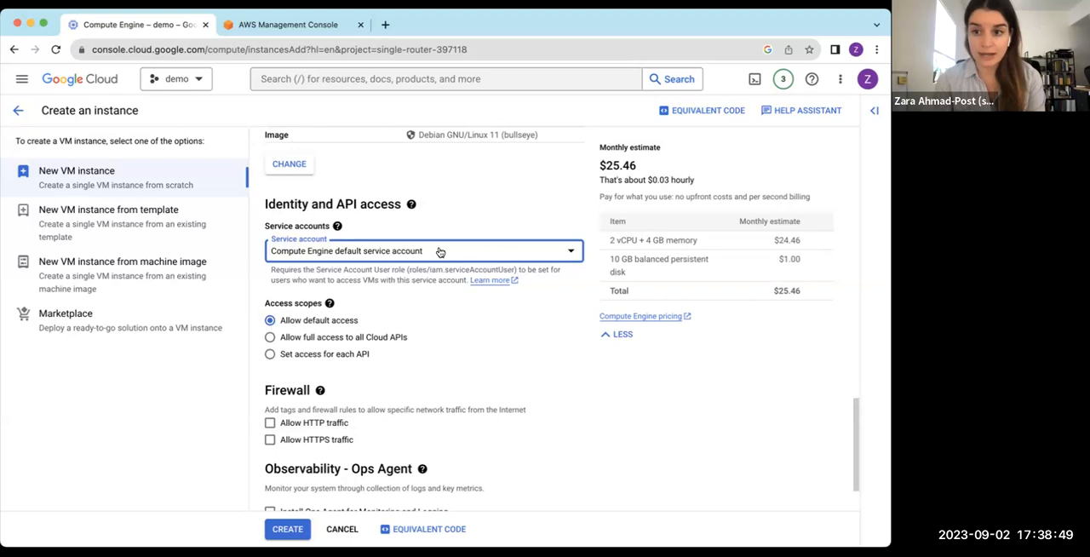
Allow HTTP traffic in the instance's firewall settings
scroll(381, 362, down, 1)
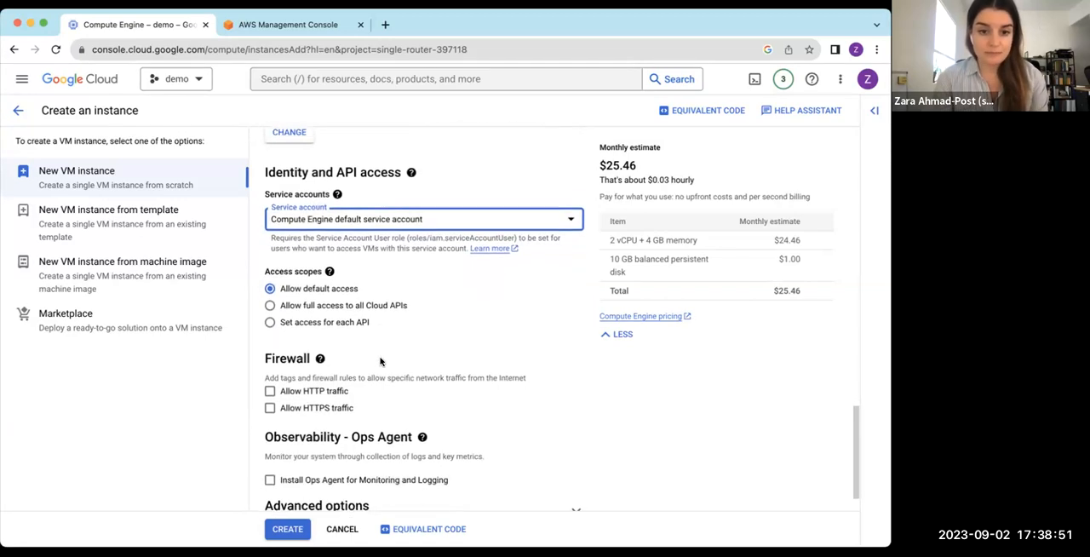
scroll(380, 362, down, 2)
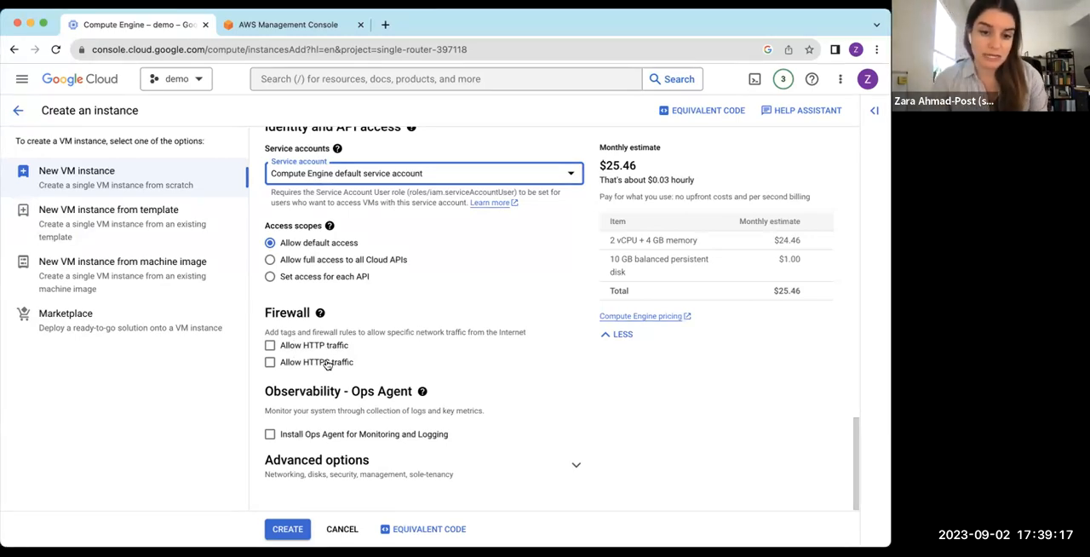
click(270, 345)
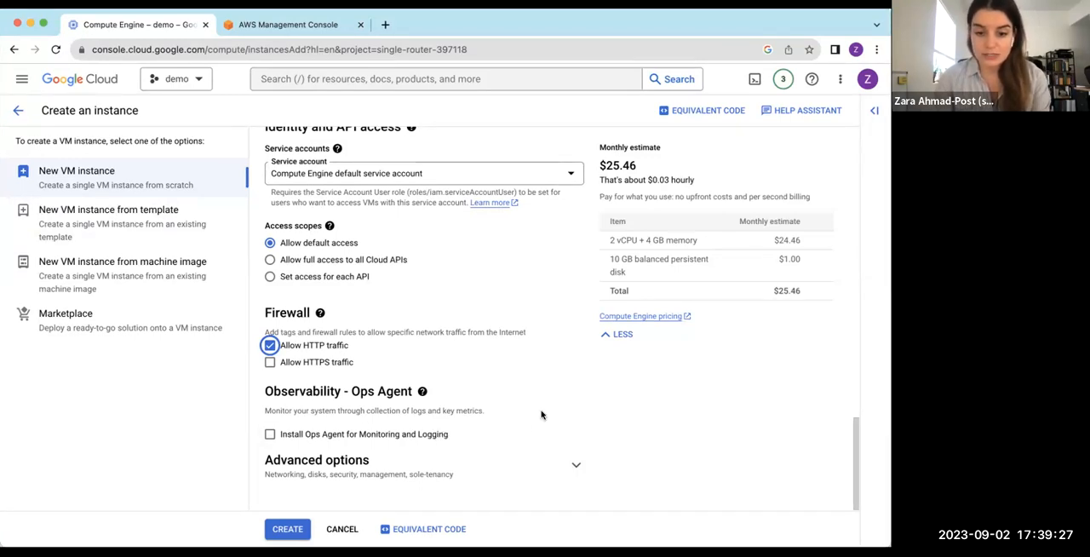
Expand the Security section of the advanced options and examine its Shielded VM, VM access and SSH key settings
click(576, 461)
scroll(429, 397, down, 5)
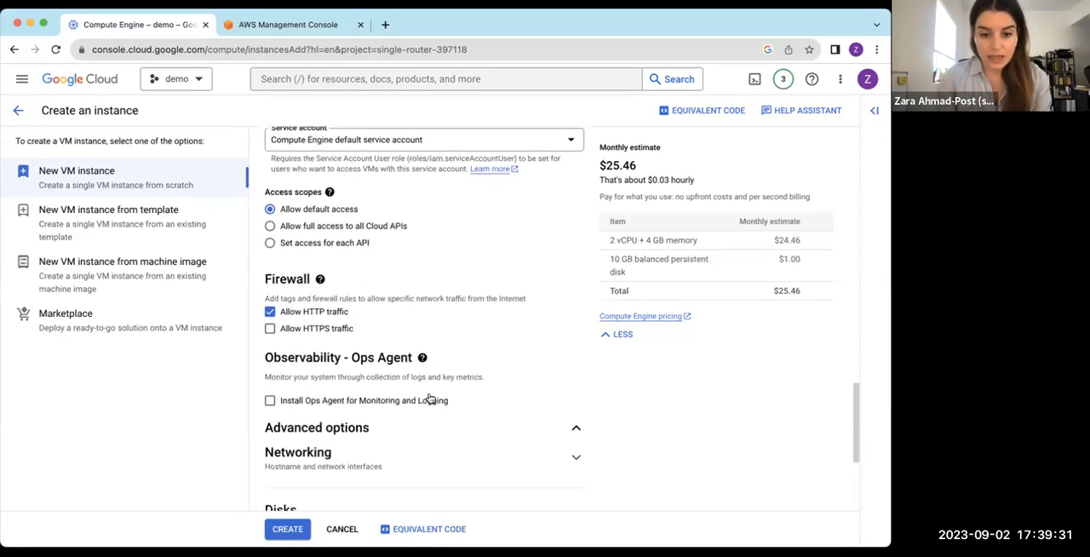
scroll(390, 437, down, 2)
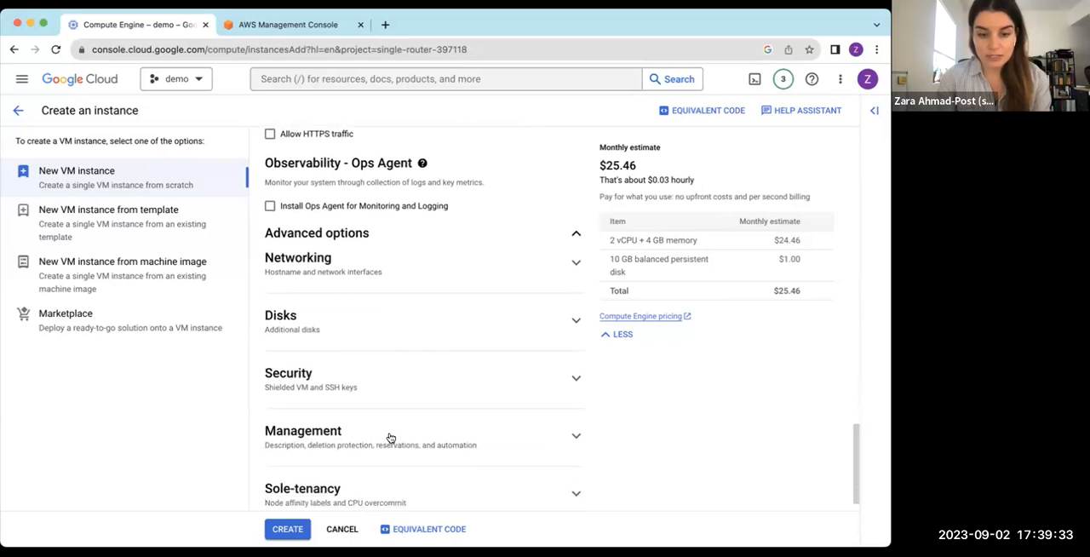
click(575, 346)
scroll(512, 356, down, 3)
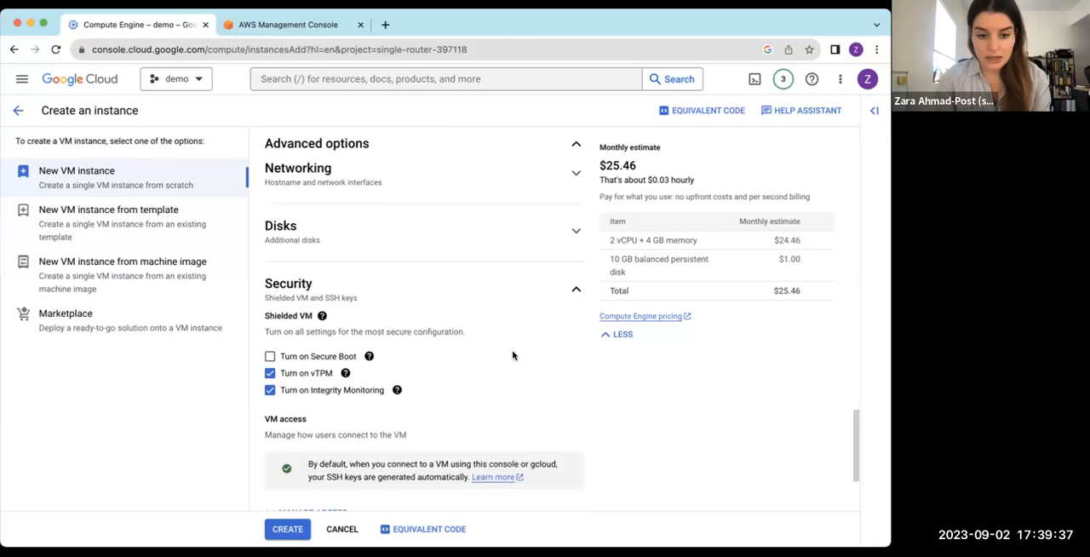
click(281, 360)
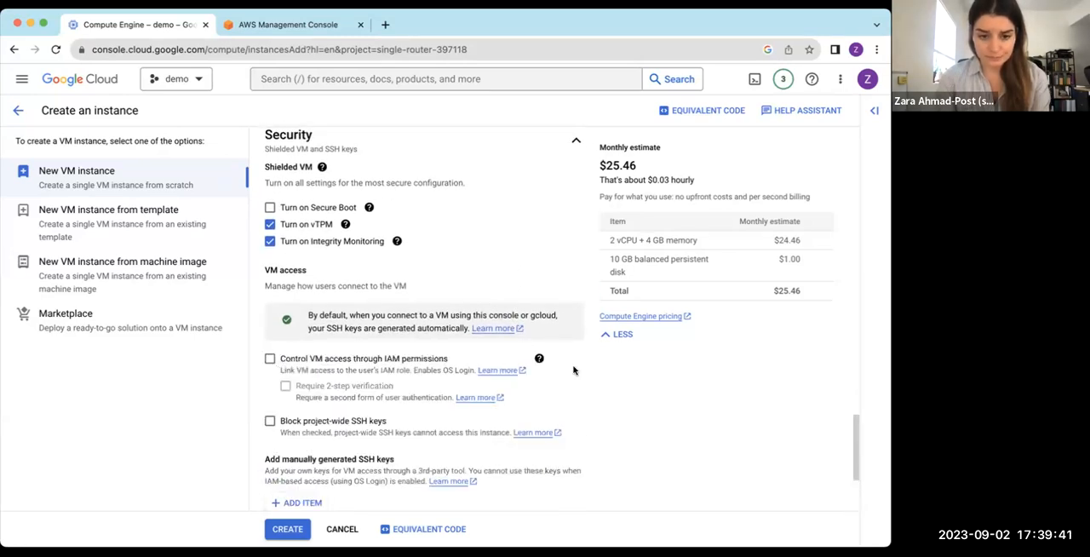
scroll(553, 418, down, 2)
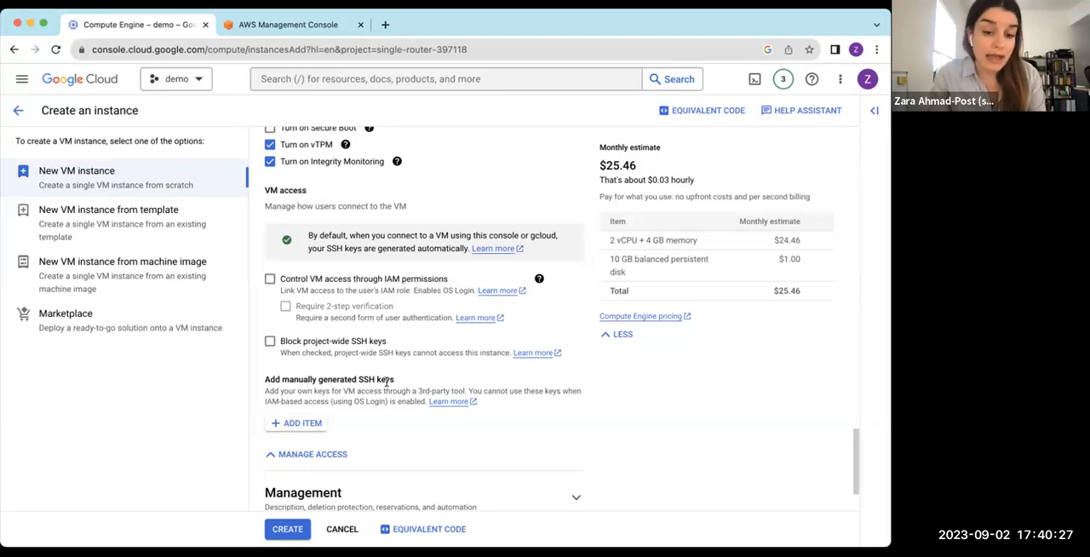
Expand the Management section to examine its automation, metadata and data encryption settings, and check the Sole-tenancy section before collapsing it
scroll(384, 418, down, 2)
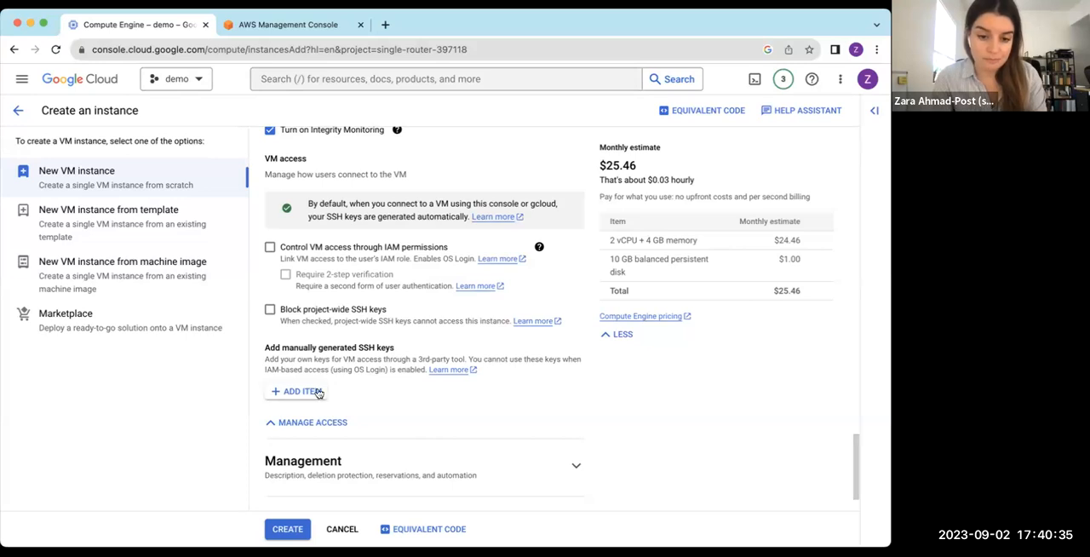
scroll(703, 410, down, 3)
click(494, 418)
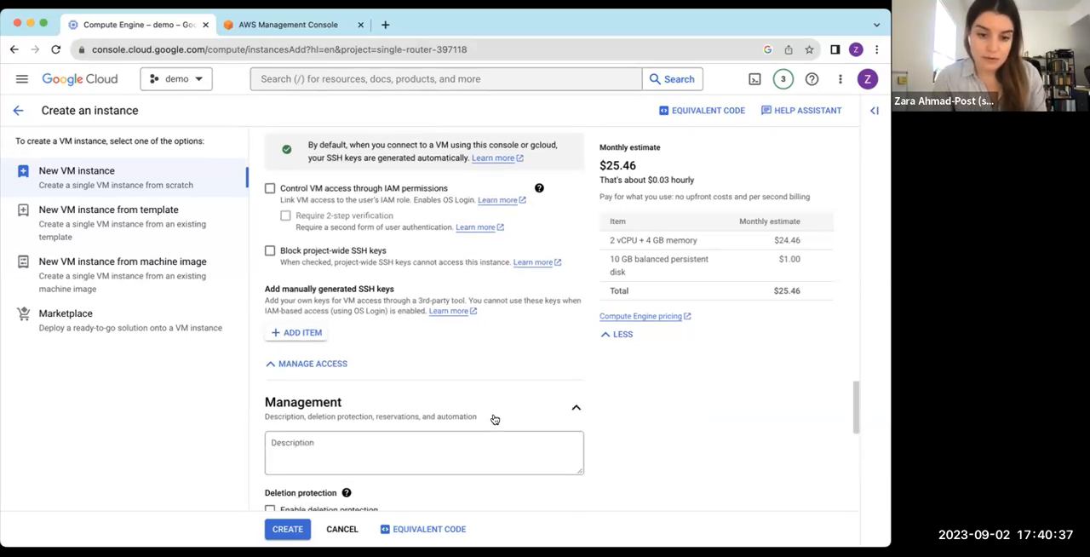
scroll(493, 418, down, 5)
scroll(494, 419, down, 5)
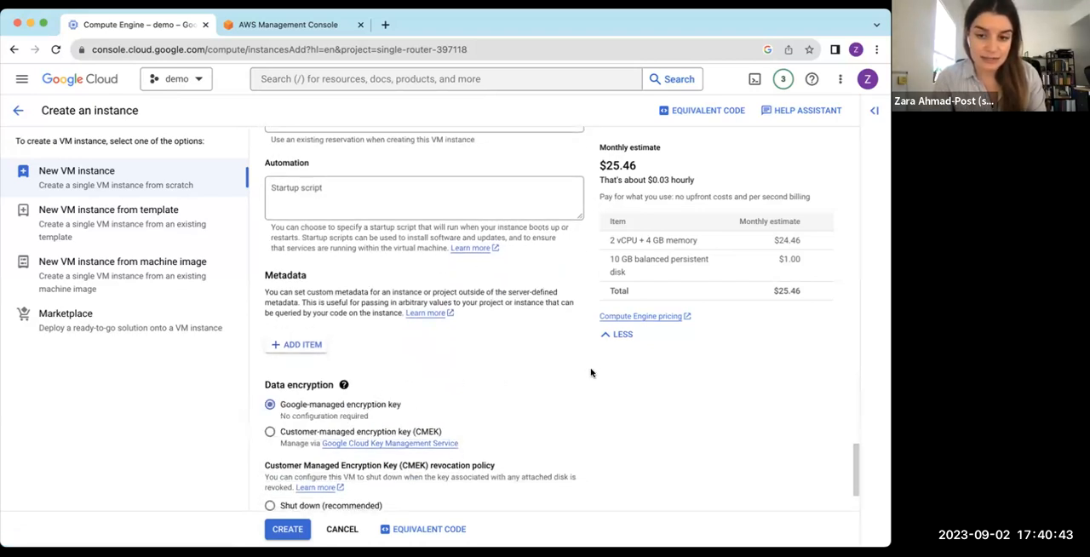
scroll(646, 436, down, 2)
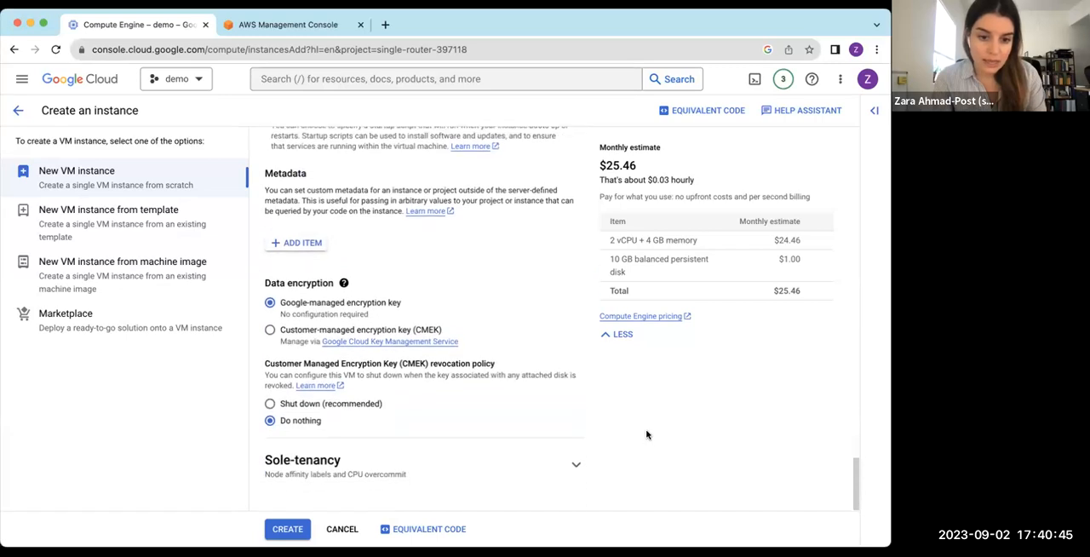
click(528, 471)
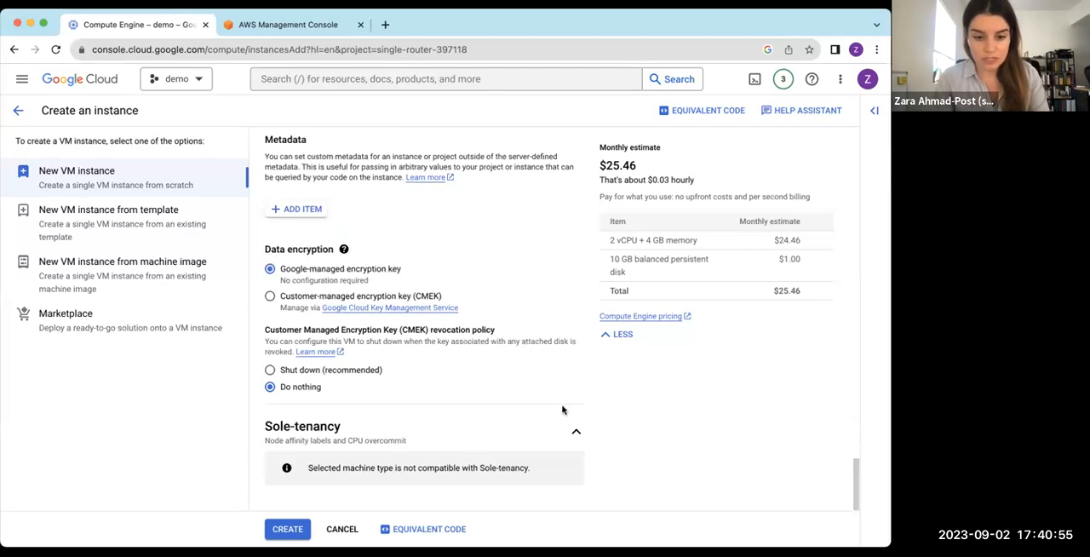
click(575, 433)
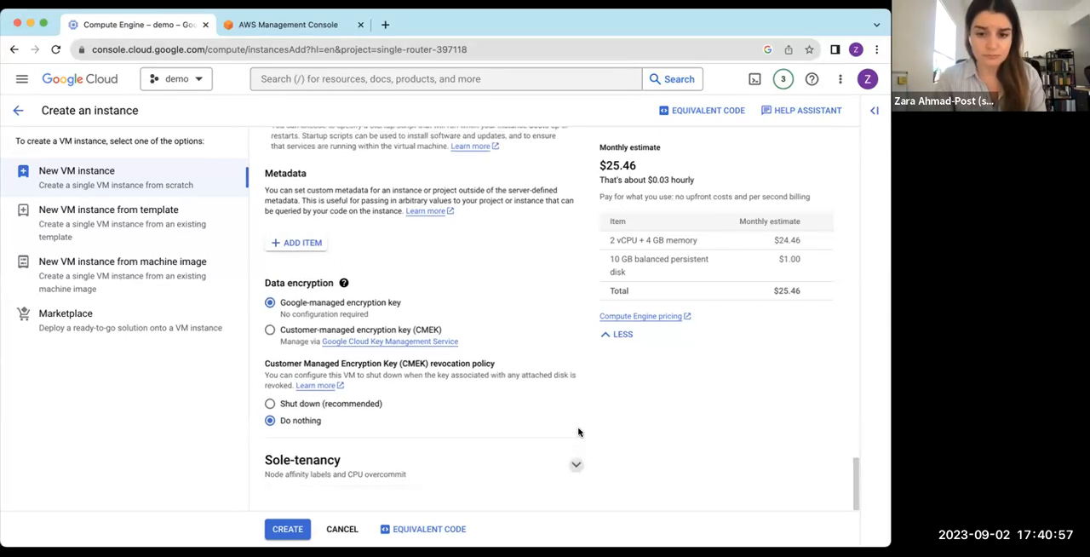
Collapse the Security section of the advanced options and create the demovm instance with the configured settings
scroll(502, 399, up, 15)
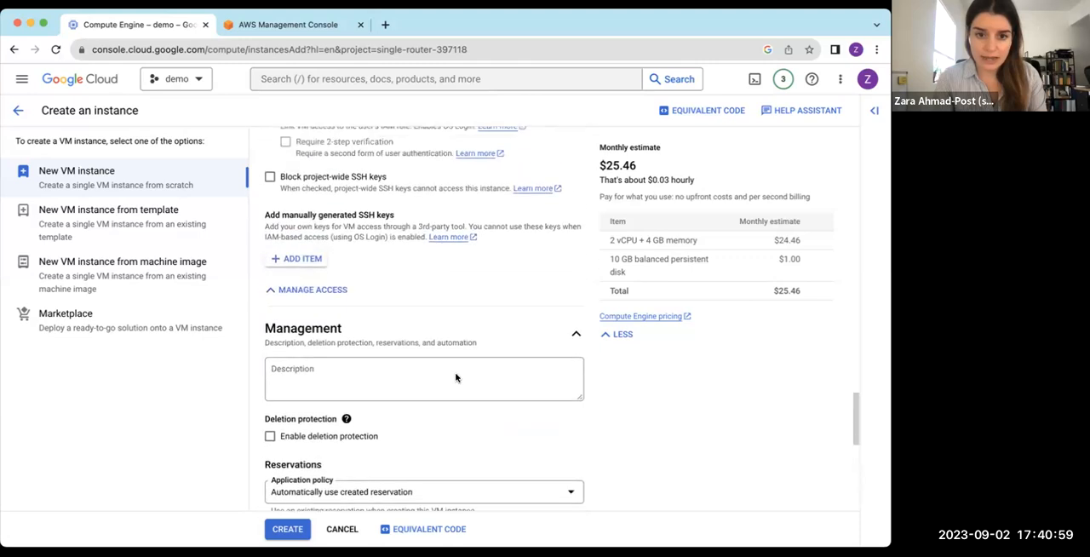
scroll(457, 379, up, 2)
scroll(456, 379, down, 1)
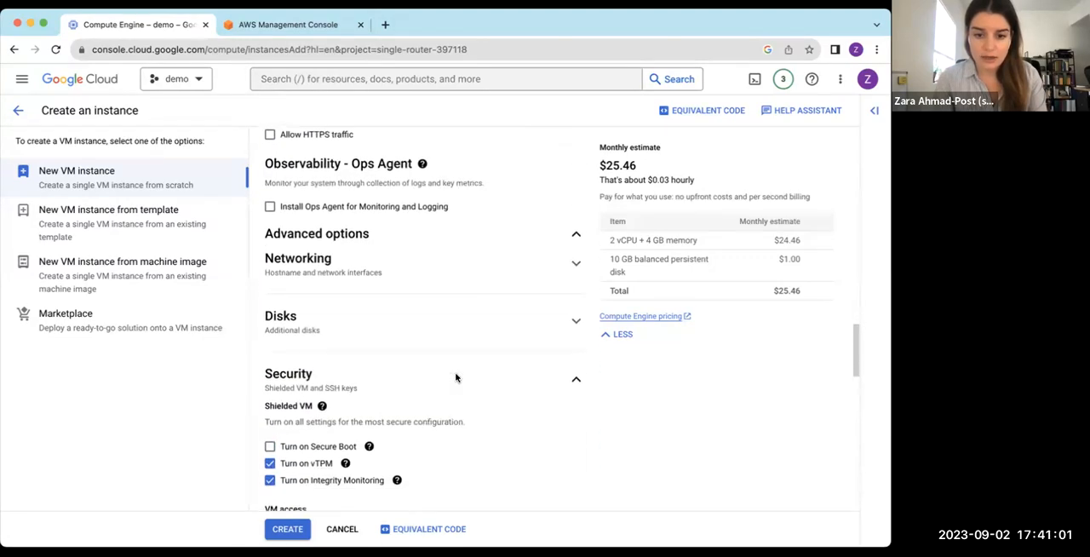
click(450, 383)
click(288, 529)
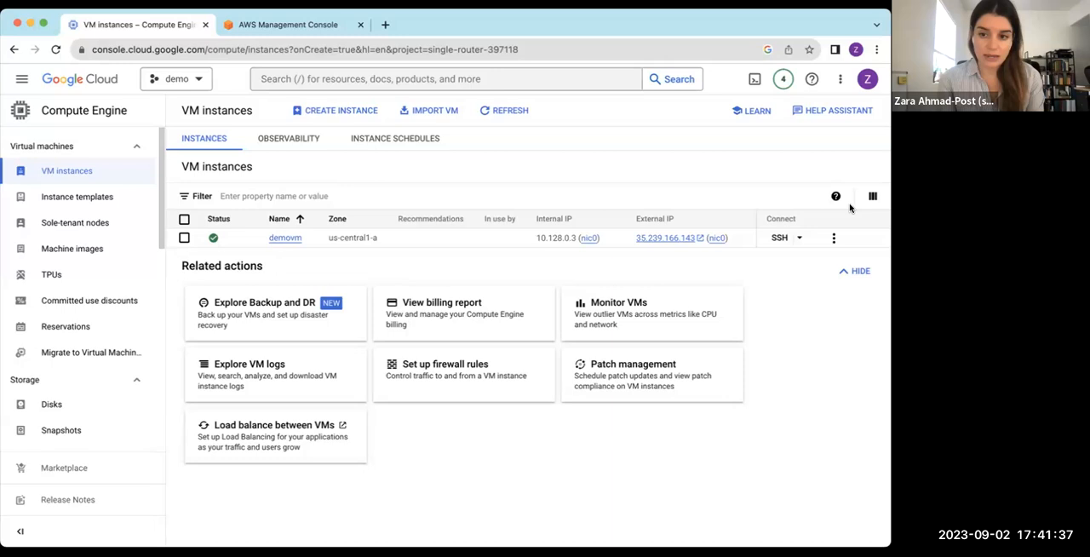
Open an SSH-in-browser session to demovm and authorize it to connect to VMs
click(780, 239)
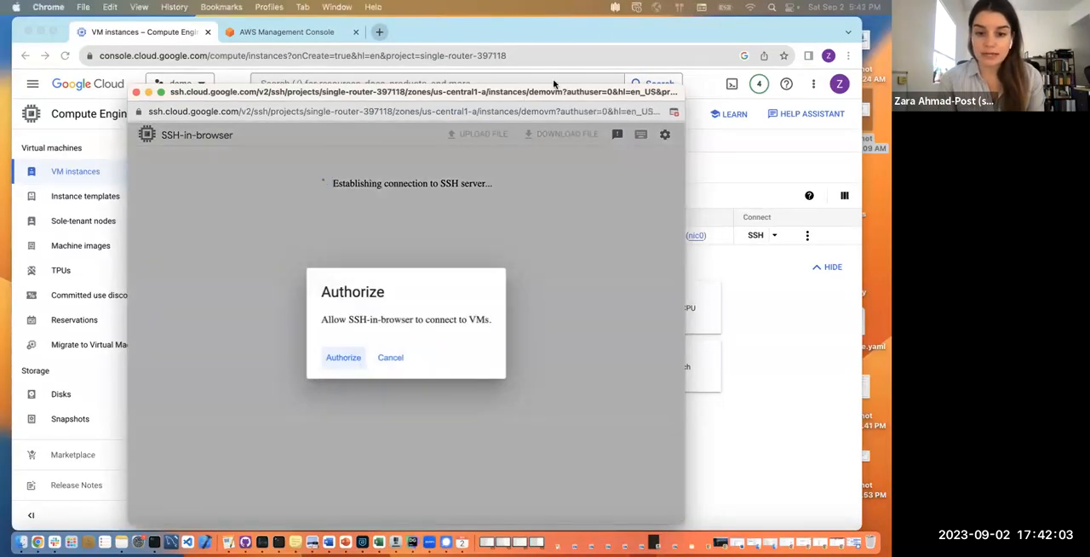
drag(553, 83, 580, 80)
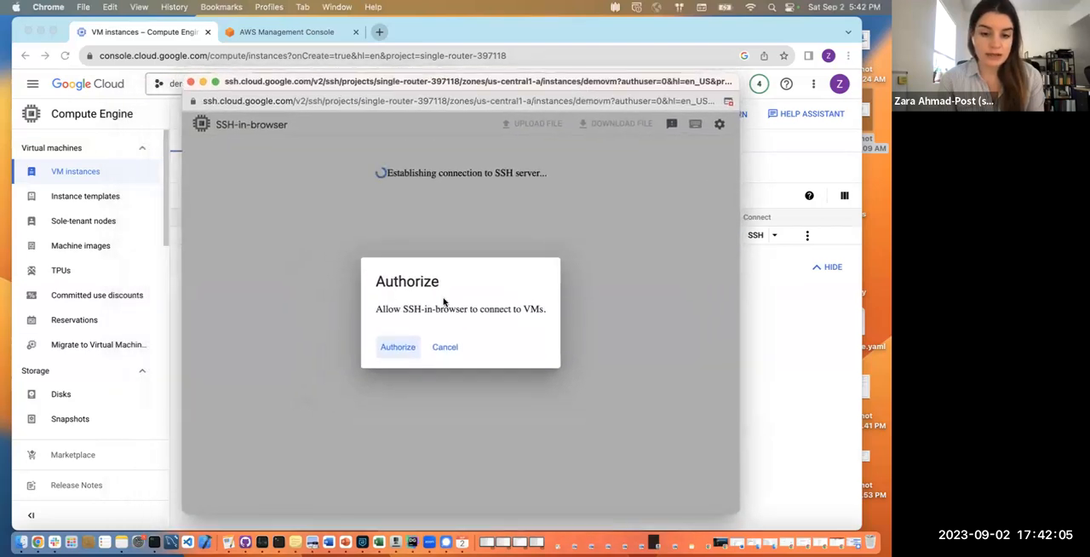
click(387, 349)
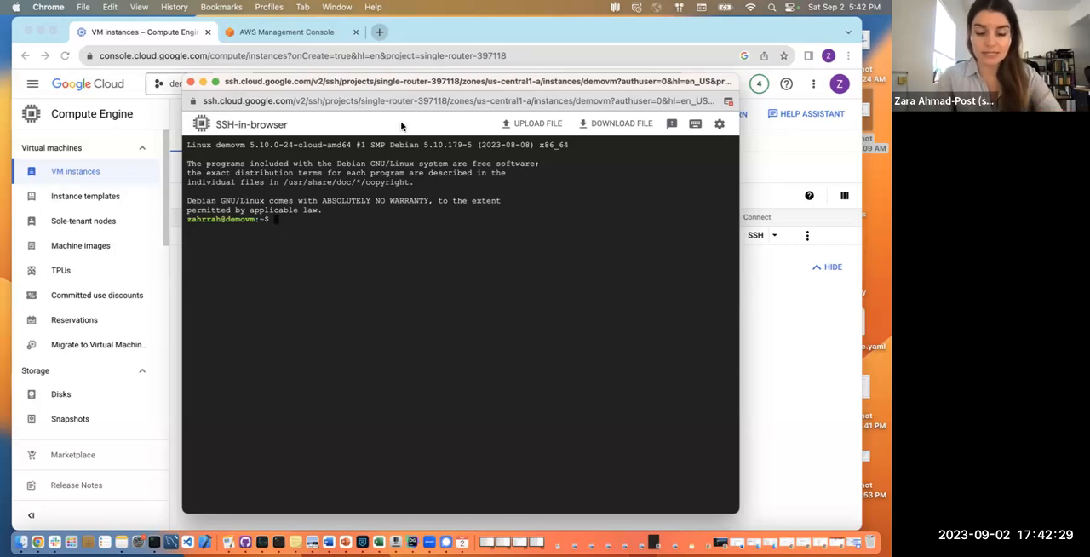
Update the package lists on demovm by running "sudo apt-get -y update" in the SSH session
text(sudo )
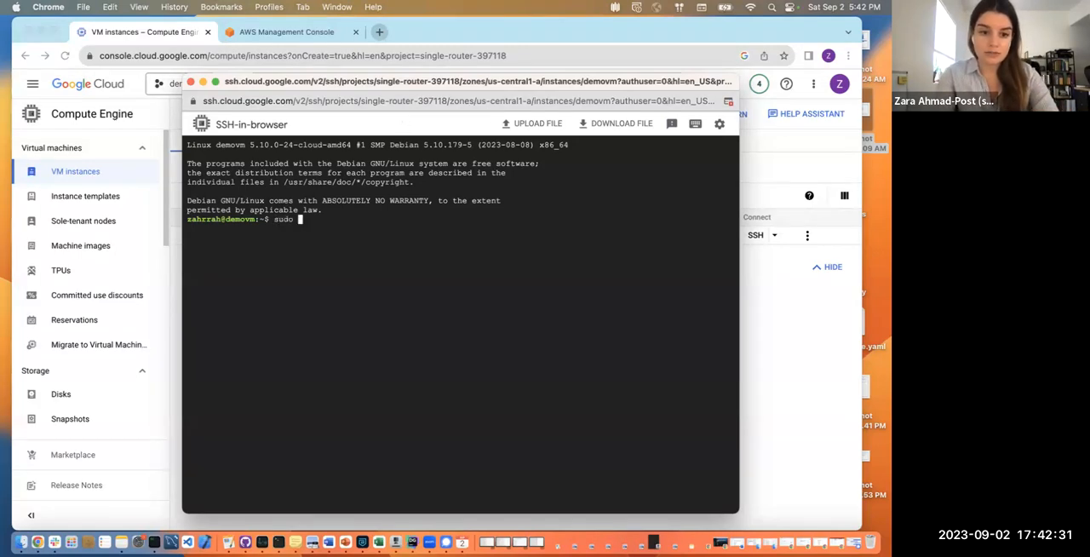
text(get-)
text(a)
key(BackSpace)
key(BackSpace)
key(BackSpace)
text(apt-get)
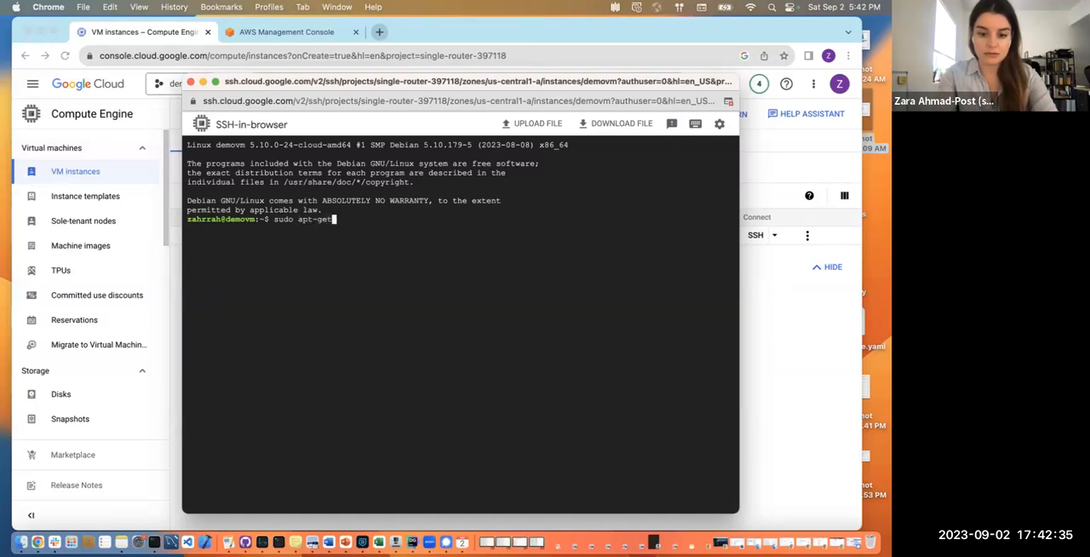
text( -y update)
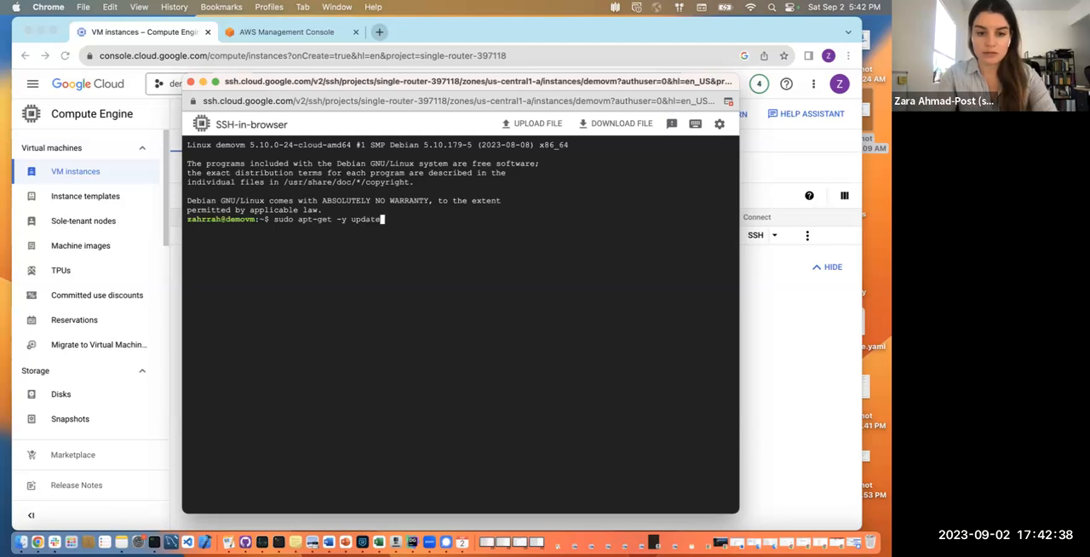
key(Return)
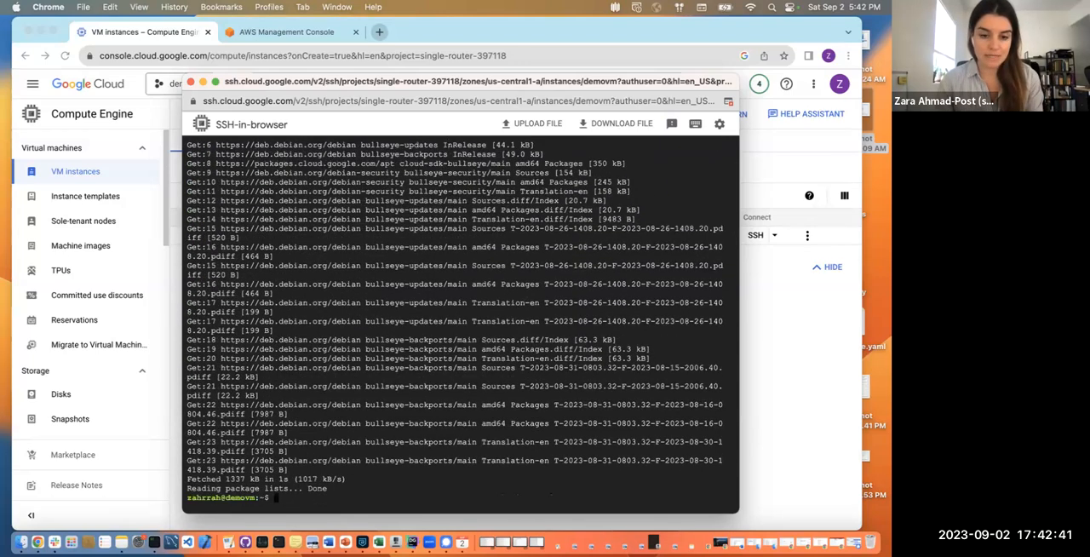
Install the nginx web server on demovm by running "sudo apt-get -y install nginx"
text(sudo)
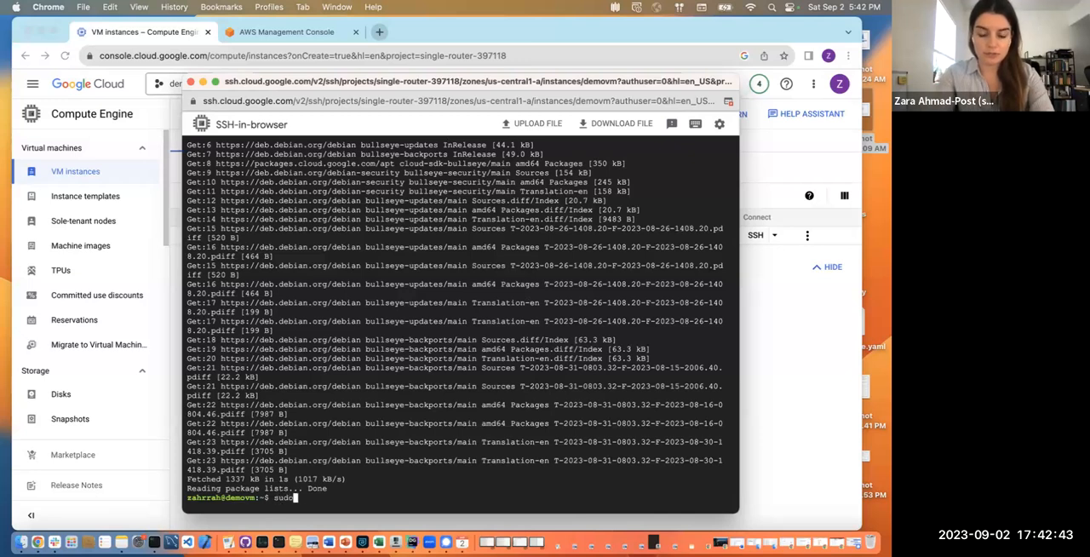
text( apt-get -y)
key(BackSpace)
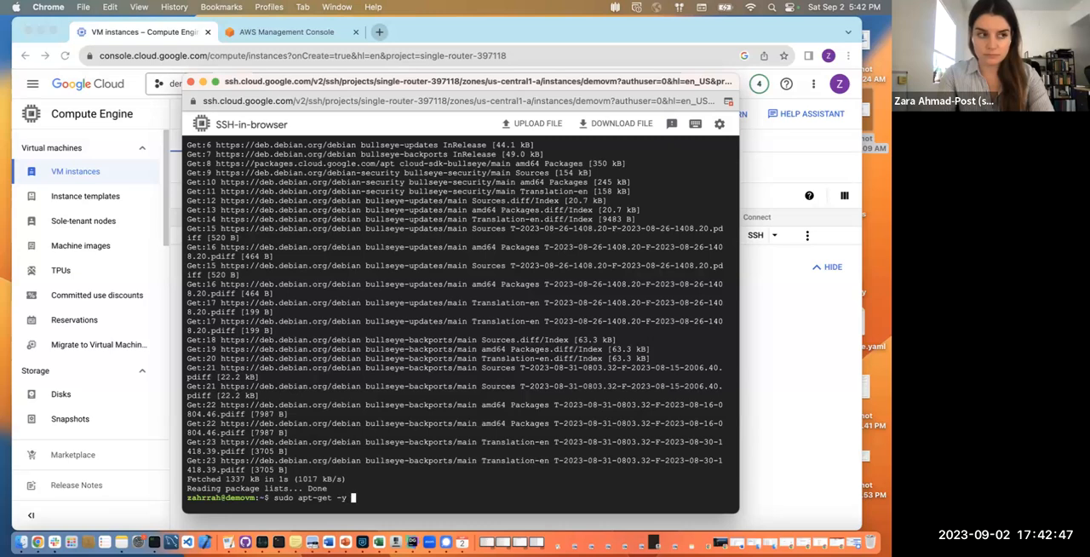
text(install)
text(ginx)
key(Return)
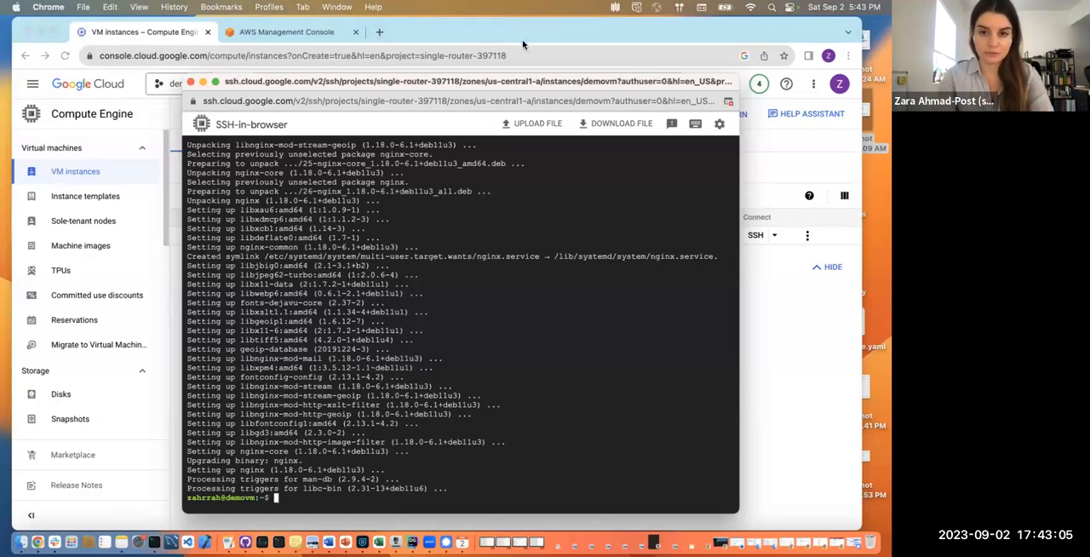
Return to the Compute Engine console and examine demovm's basic information, machine configuration, networking, firewall and storage details
click(501, 31)
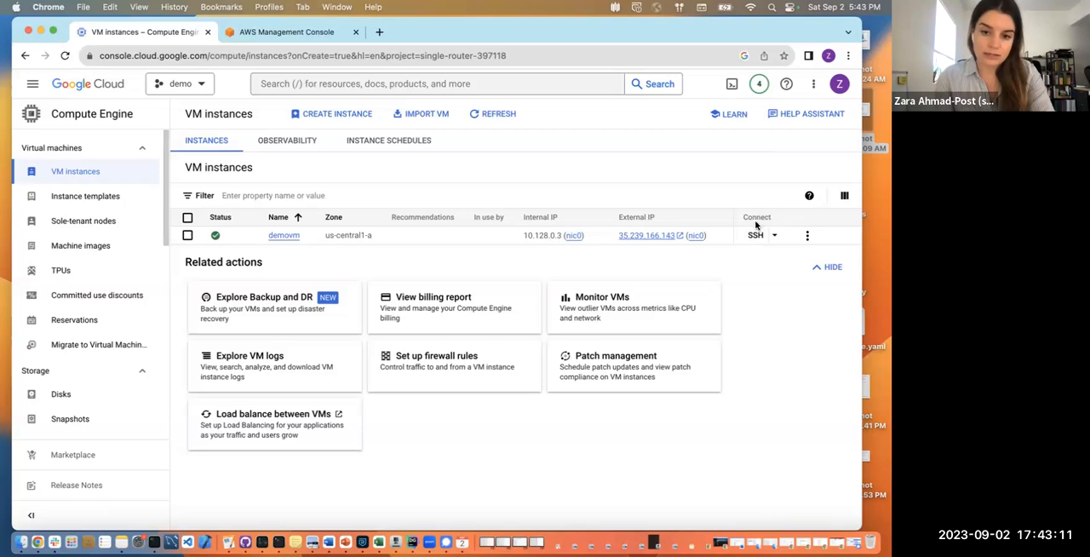
click(285, 235)
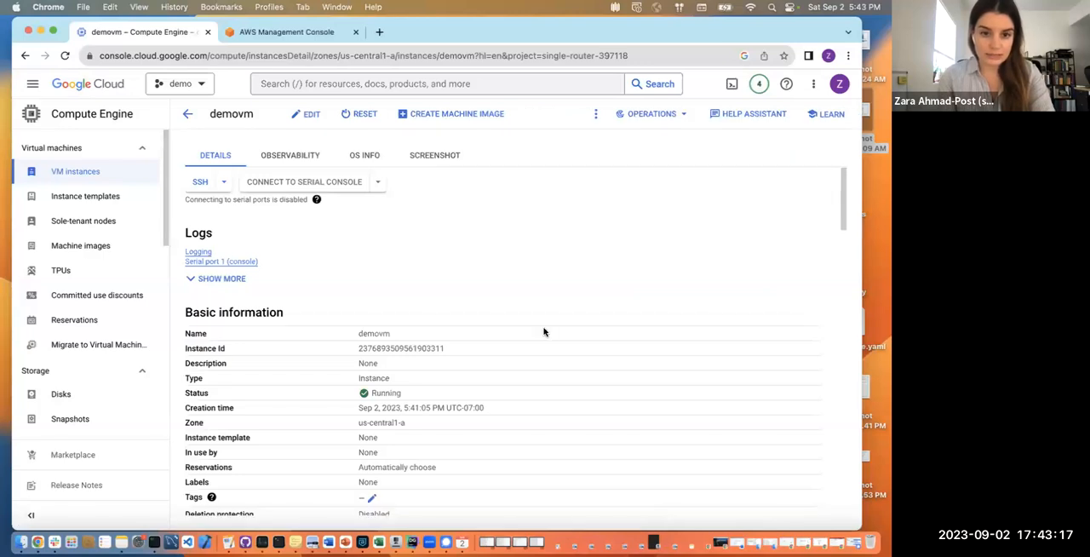
scroll(407, 323, down, 5)
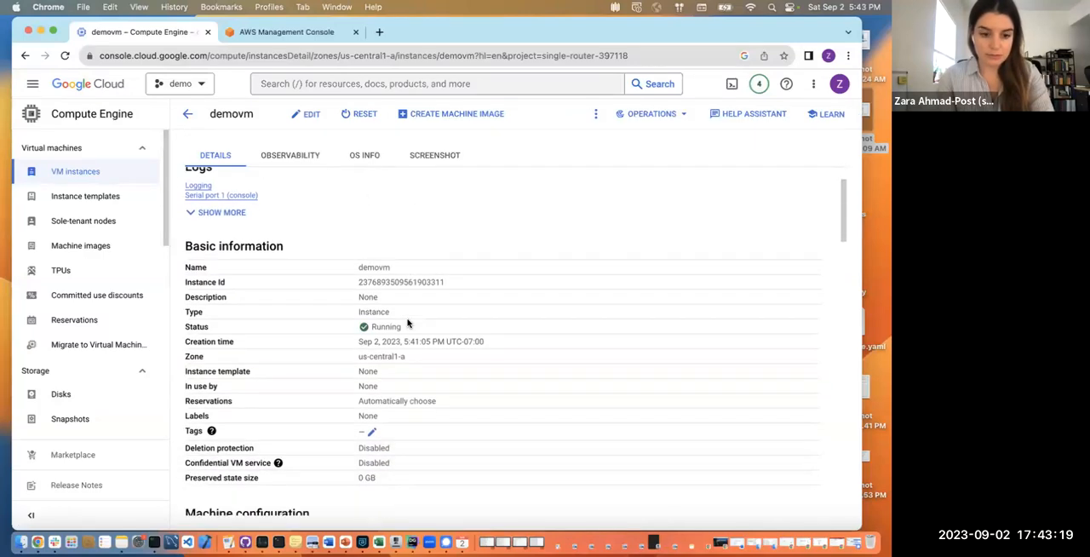
scroll(407, 323, down, 4)
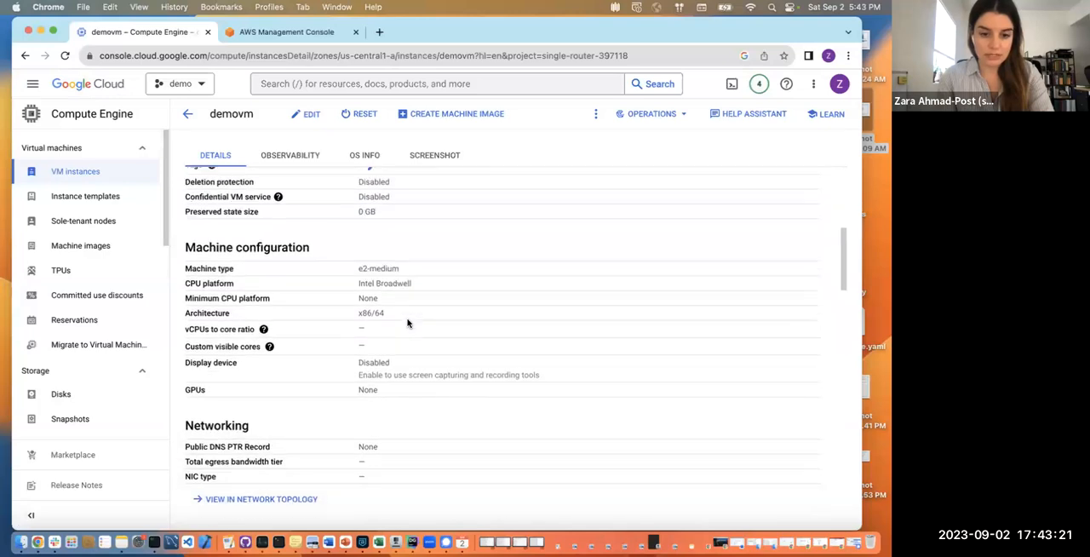
scroll(407, 322, down, 1)
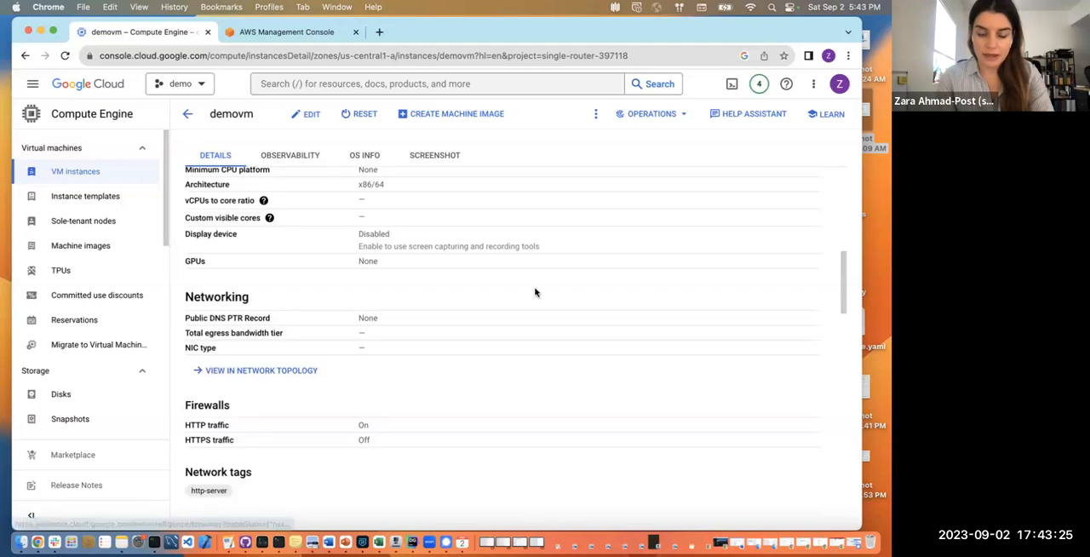
scroll(535, 292, down, 4)
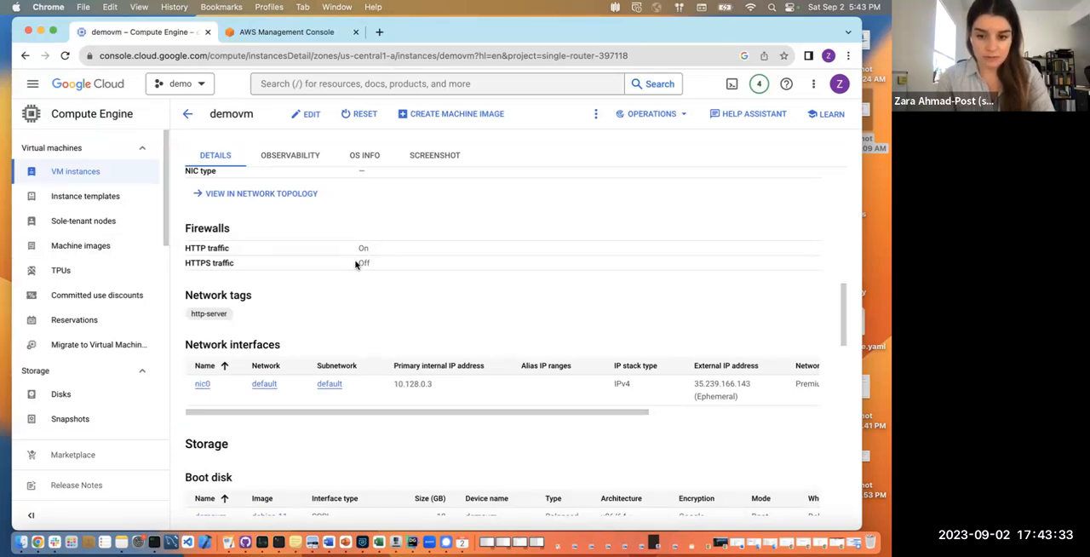
scroll(356, 265, down, 1)
scroll(356, 265, down, 5)
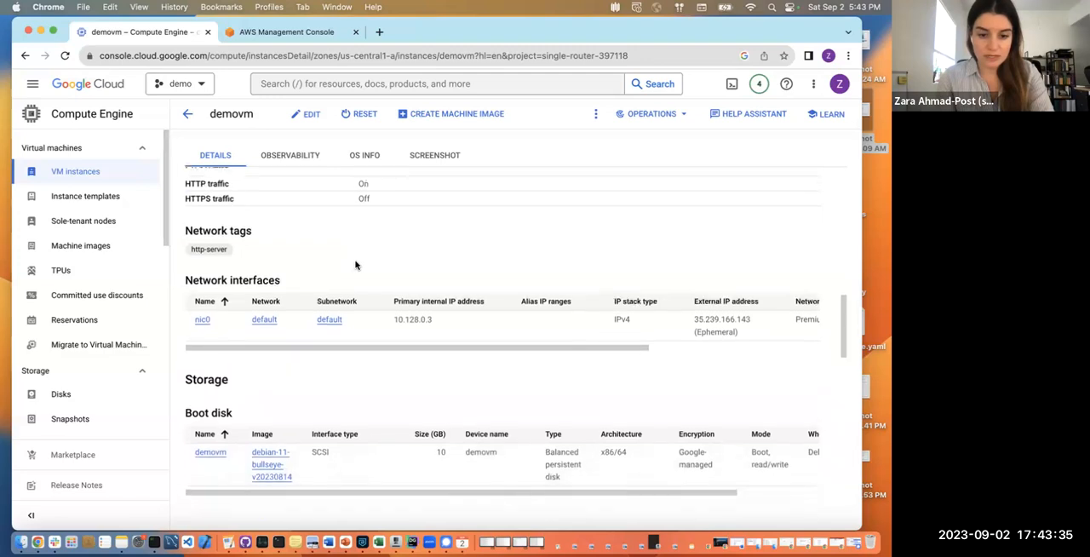
scroll(355, 264, up, 15)
scroll(356, 264, up, 5)
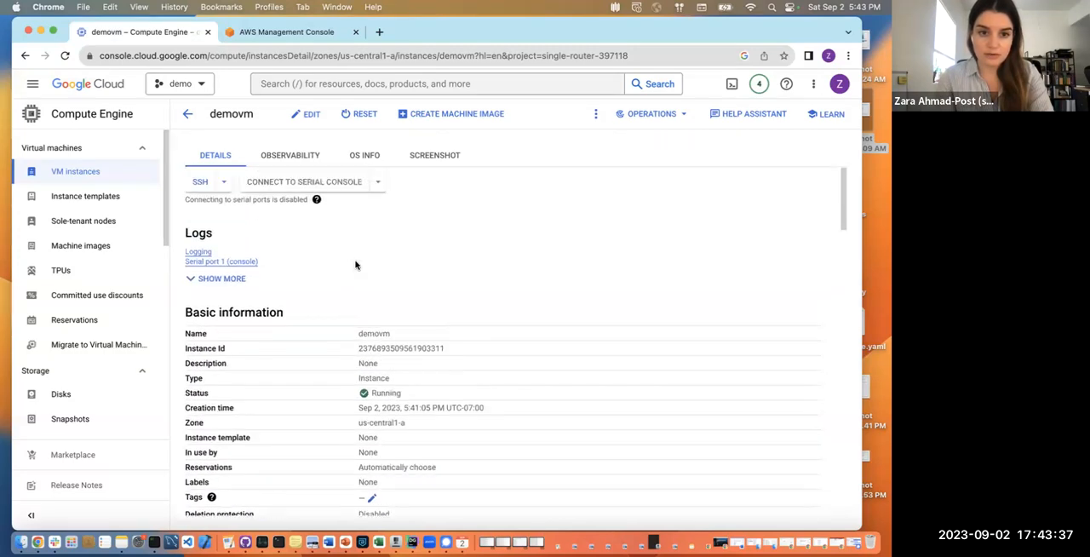
Go back to the VM instances list and open demovm's external IP address to check the nginx web page
click(187, 115)
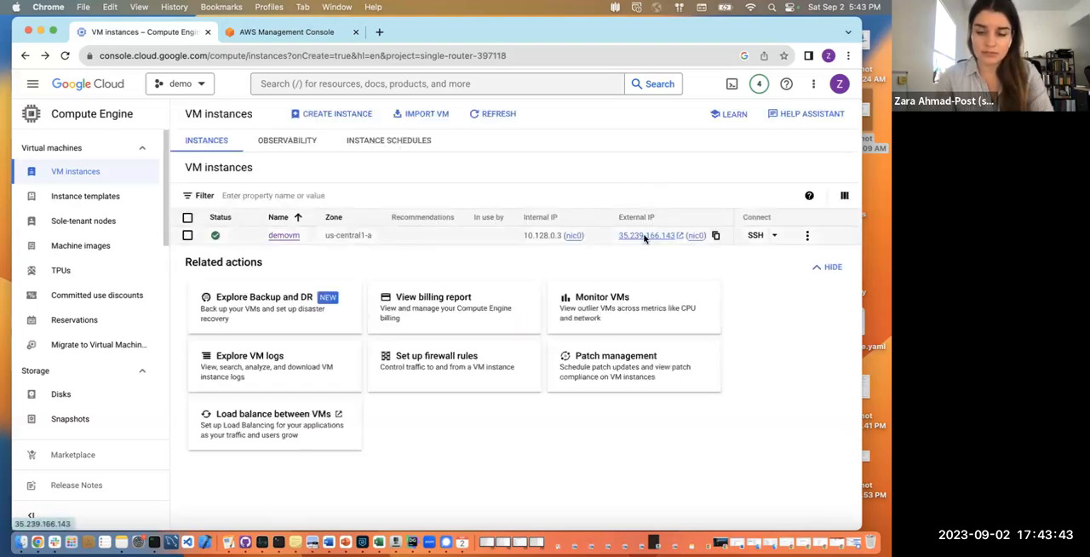
click(645, 235)
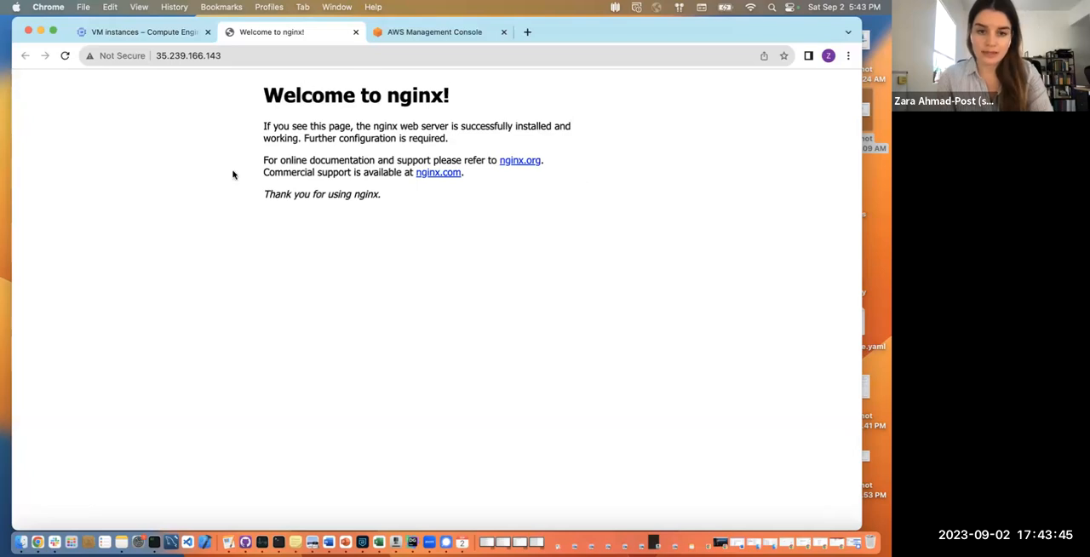